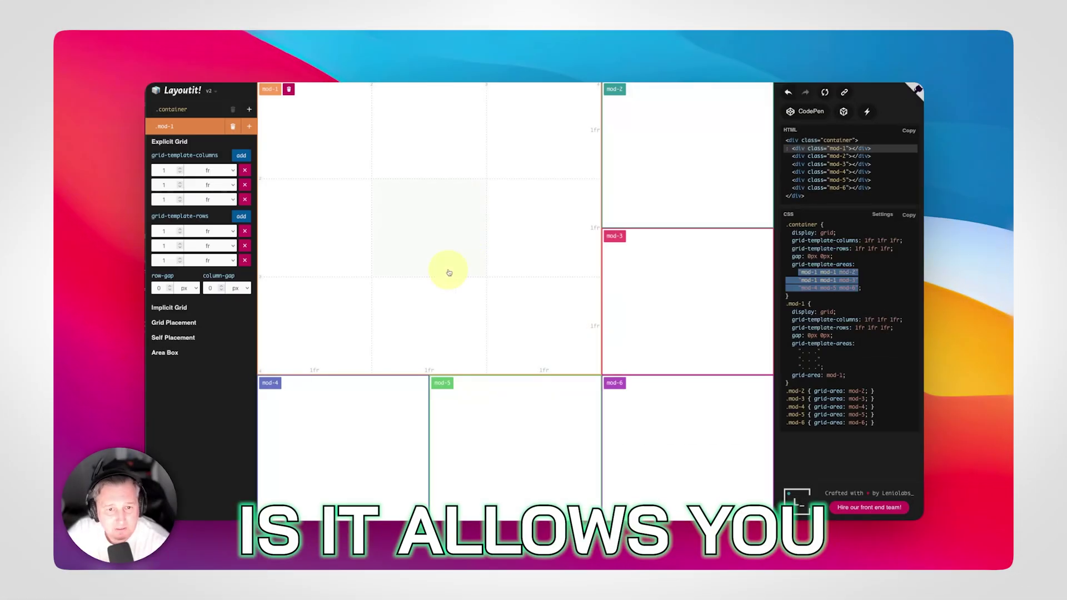
- Create the mod-7 area across mod-1's middle and bottom-right cells
drag(449, 272, 547, 334)
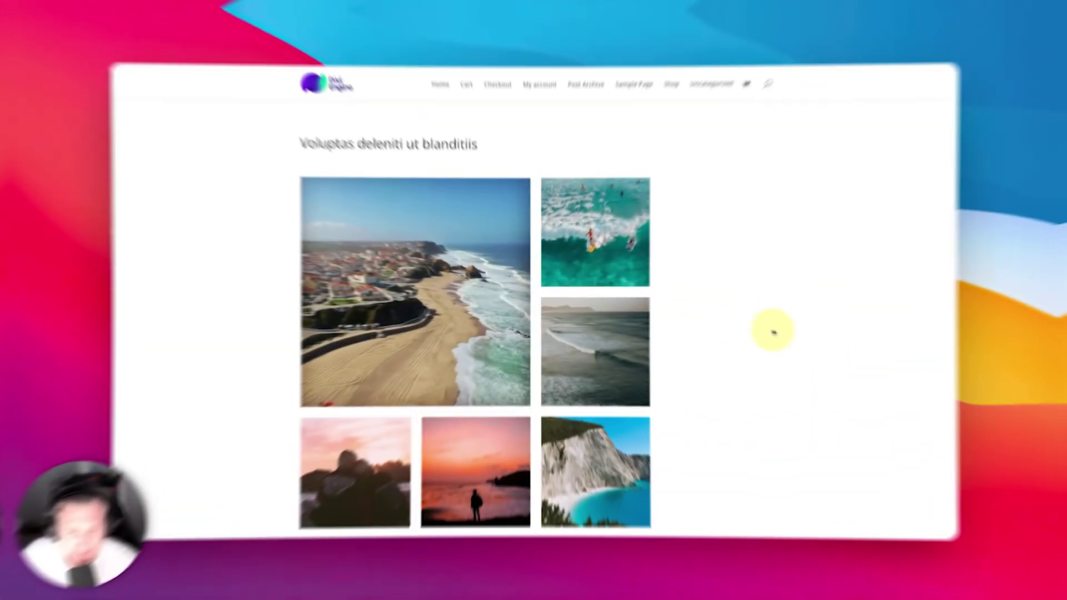
- Scroll through the gallery page, then switch to the gallery grid documentation page
scroll(775, 328, down, 3)
scroll(775, 329, up, 3)
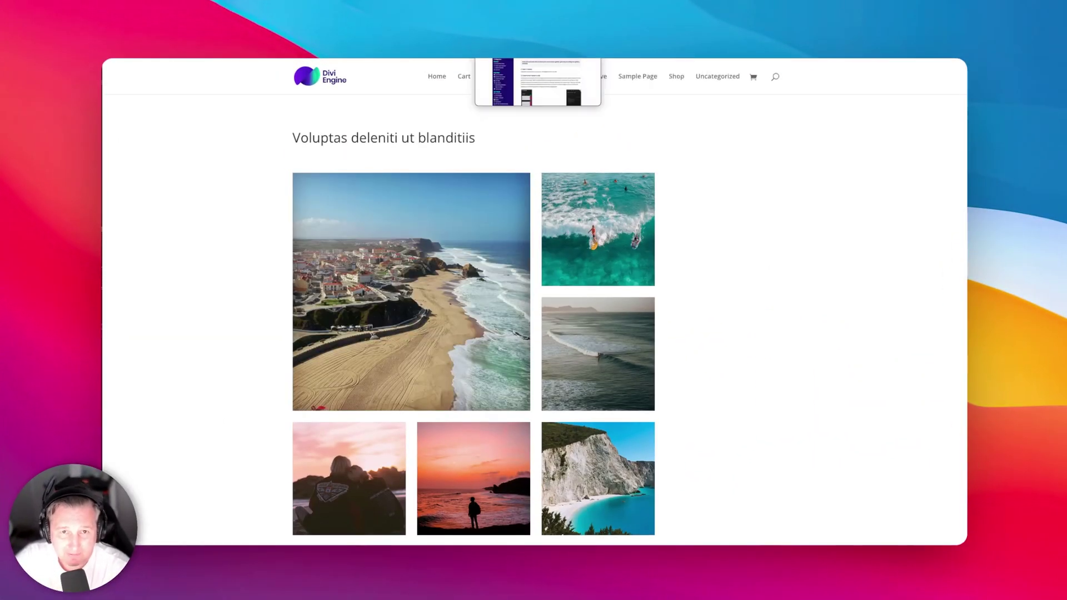
click(538, 56)
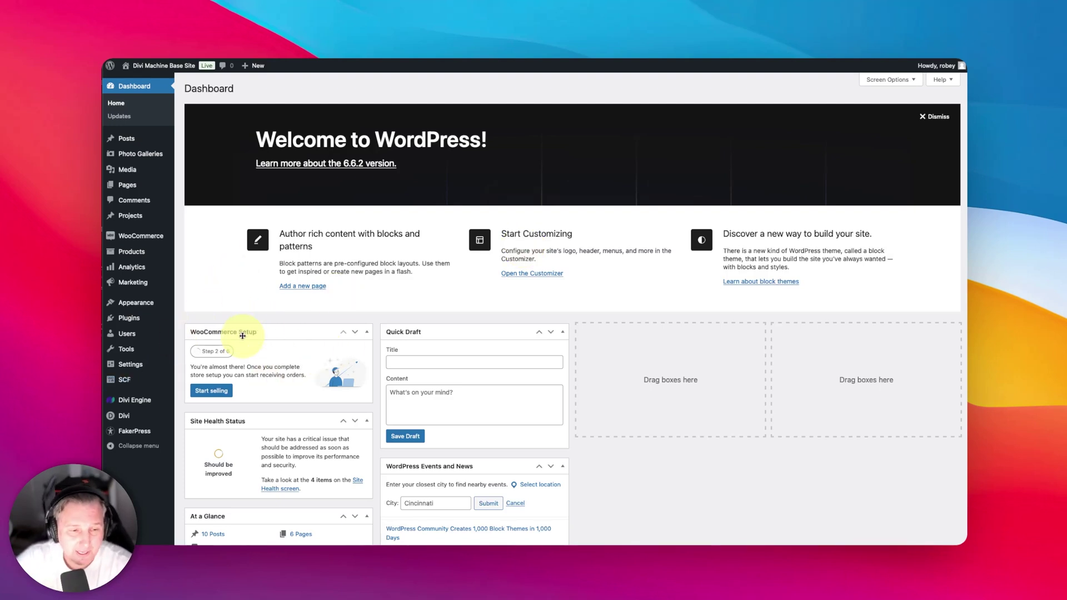
- Go to SCF Field Groups, which lists only the Post Fields group
mouse_move(143, 158)
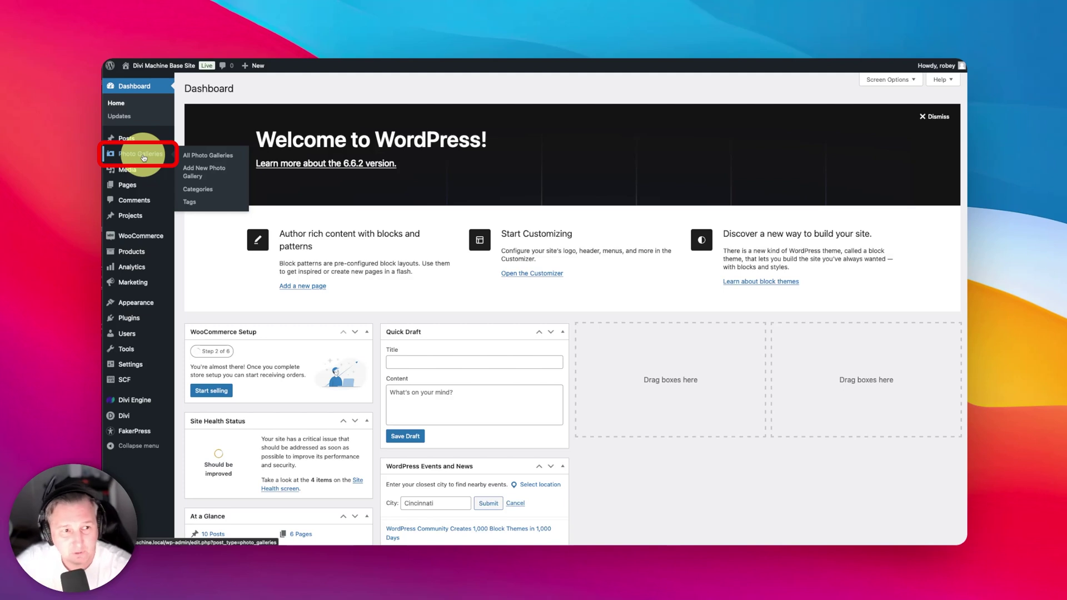
mouse_move(127, 383)
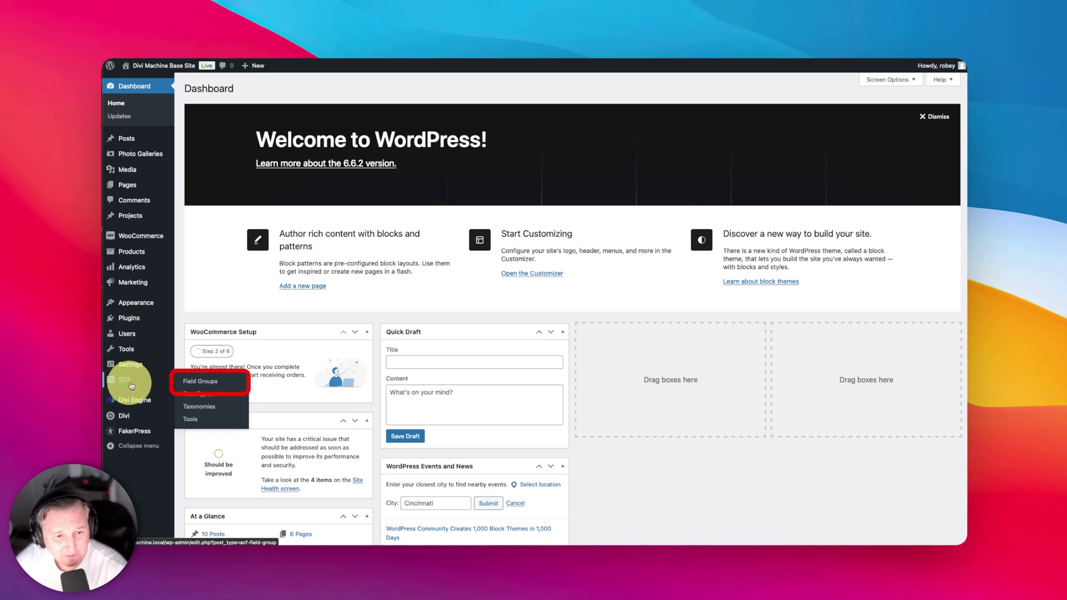
click(198, 381)
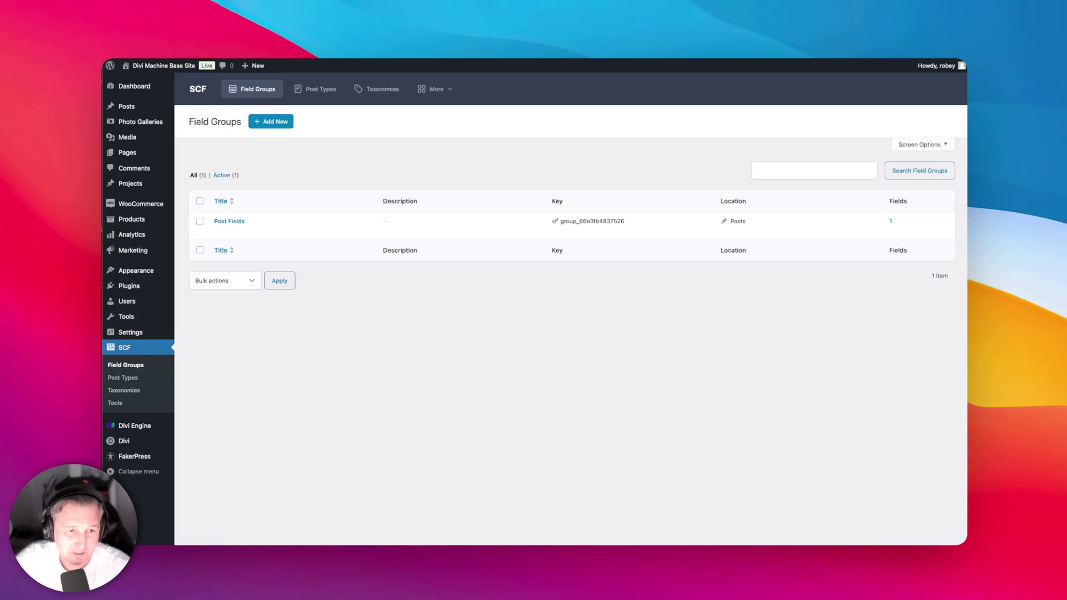
- Start a new field group titled 'Gallery Fields'
click(274, 125)
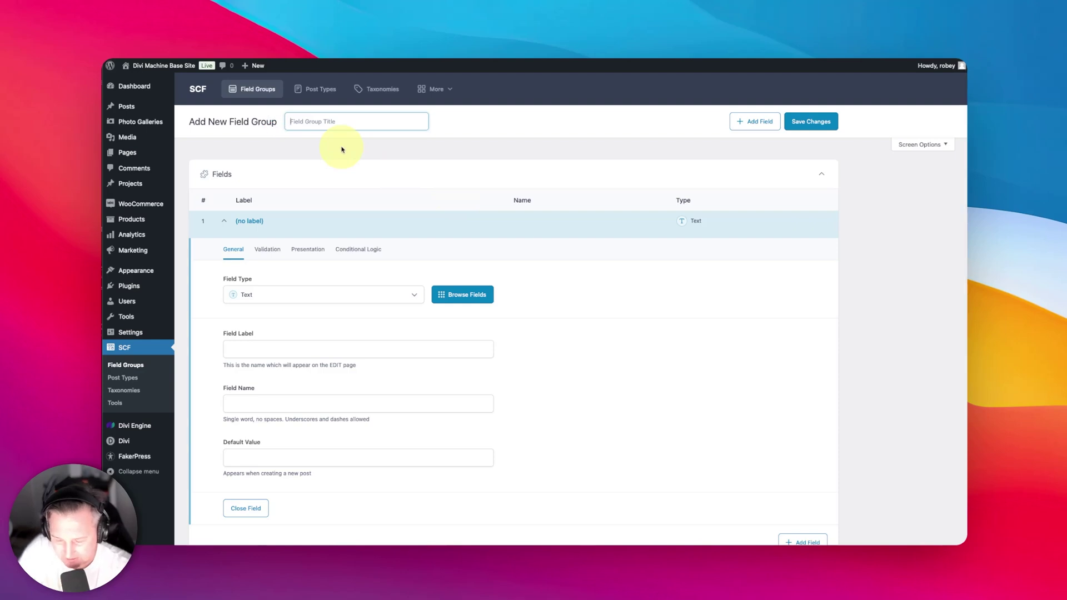
text(Gallery Fields)
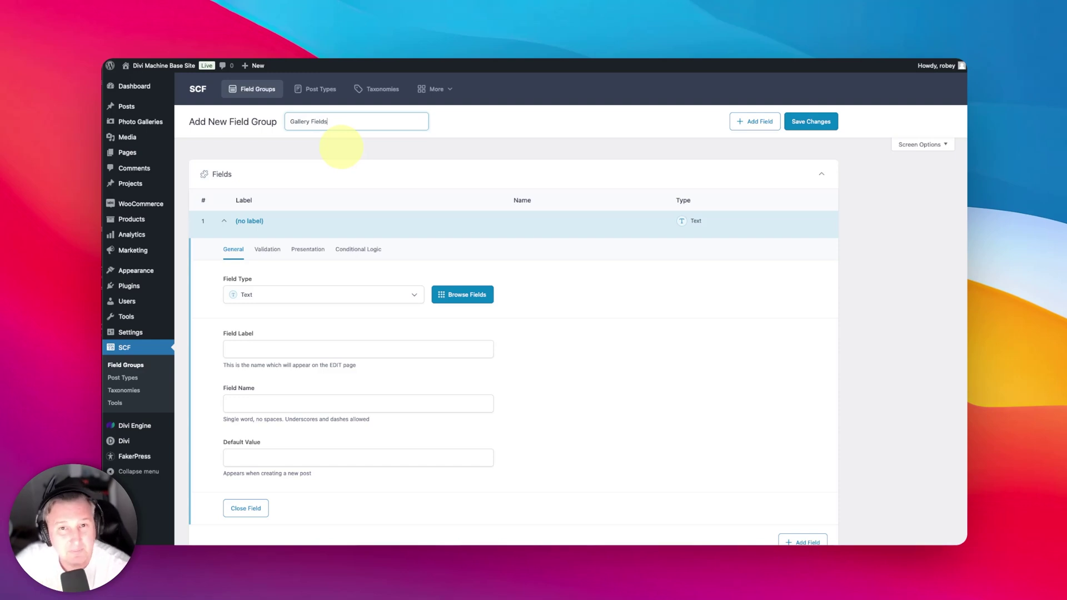
click(353, 186)
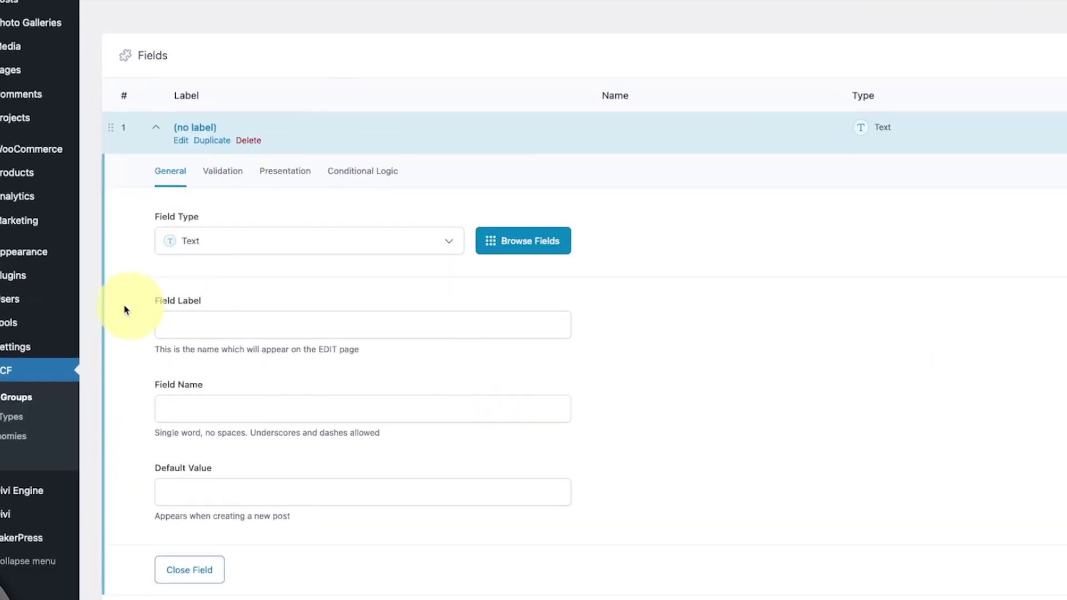
- Add a Group field labelled 'Gallery Images', named gallery_images
click(266, 245)
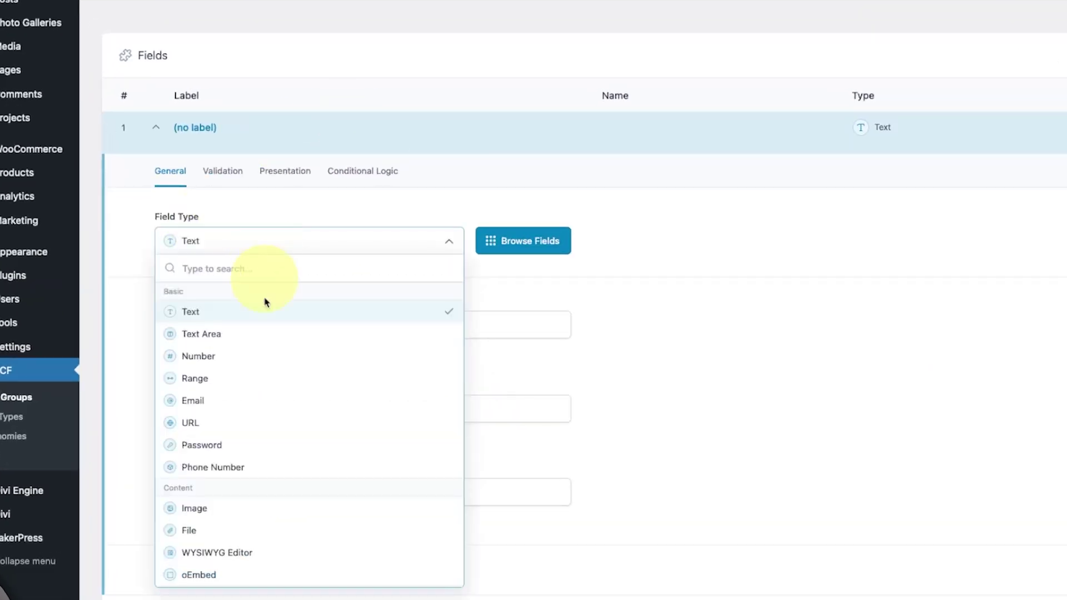
text(grou)
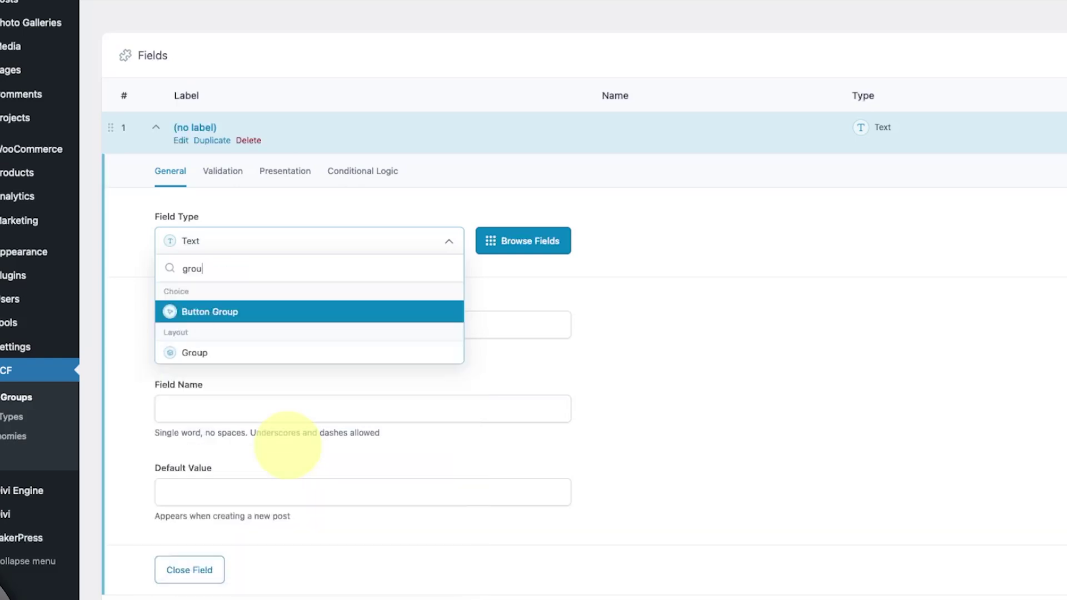
text(p)
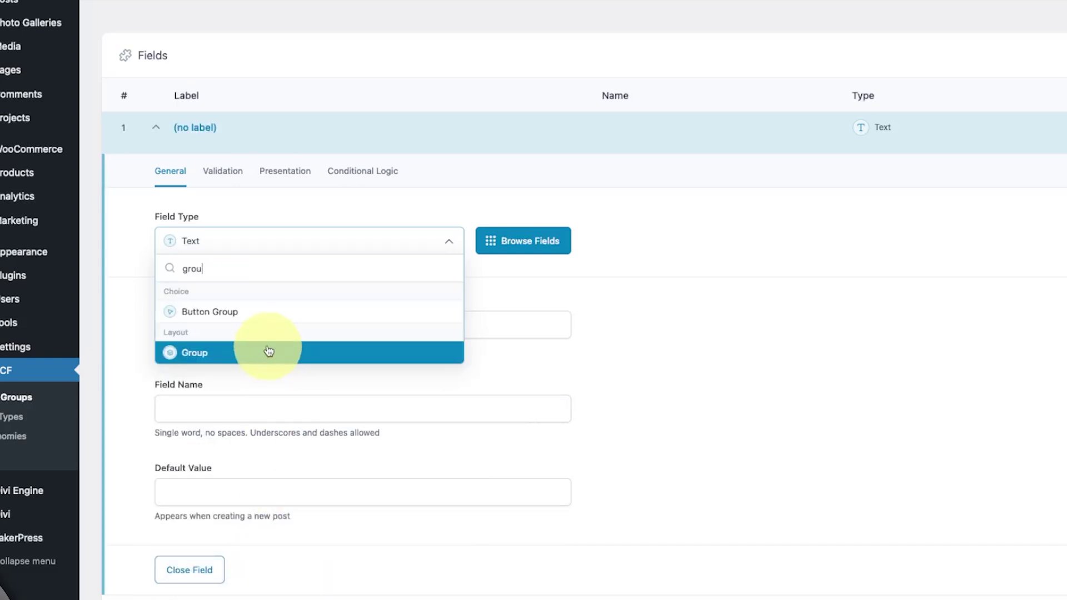
click(267, 349)
click(278, 327)
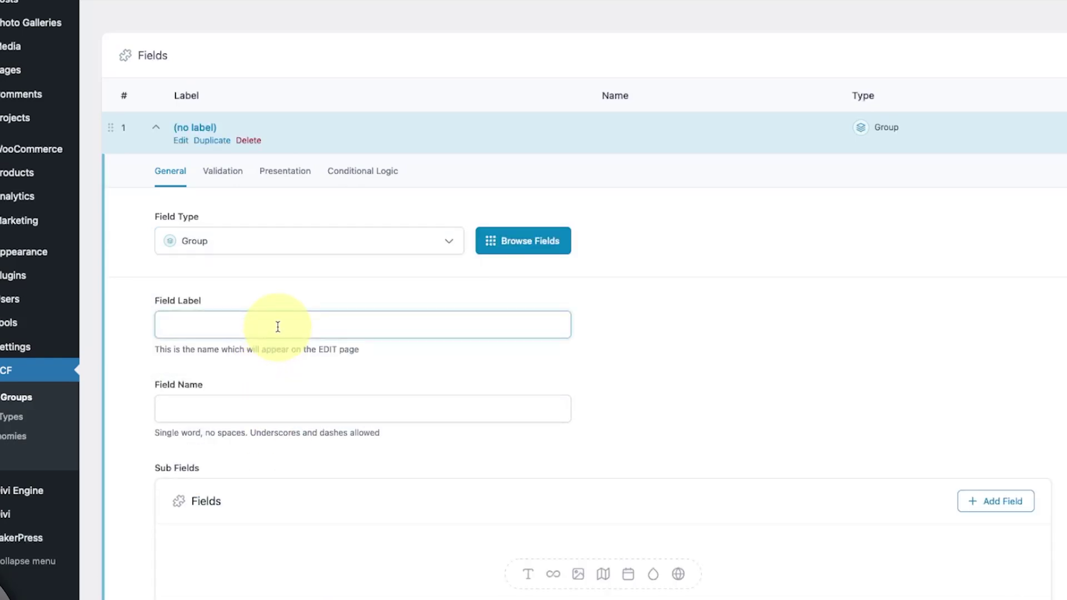
text(Gallery Images)
right_click(345, 349)
key(Escape)
scroll(274, 387, down, 5)
scroll(382, 165, down, 3)
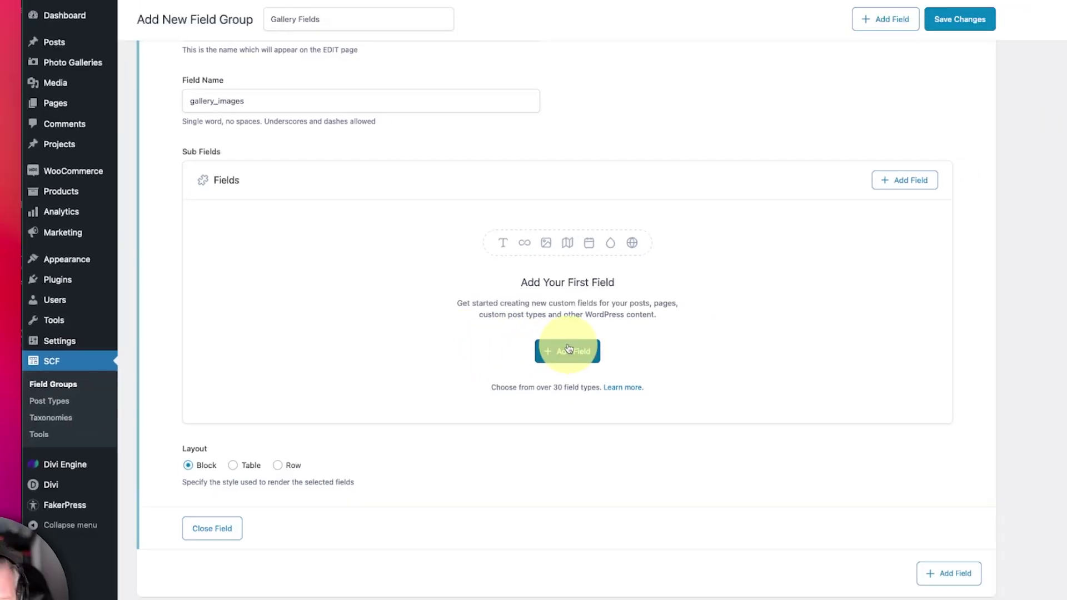
- Add Image-type sub fields 'Image 1' and 'Image 2' to the Gallery Images group
click(568, 350)
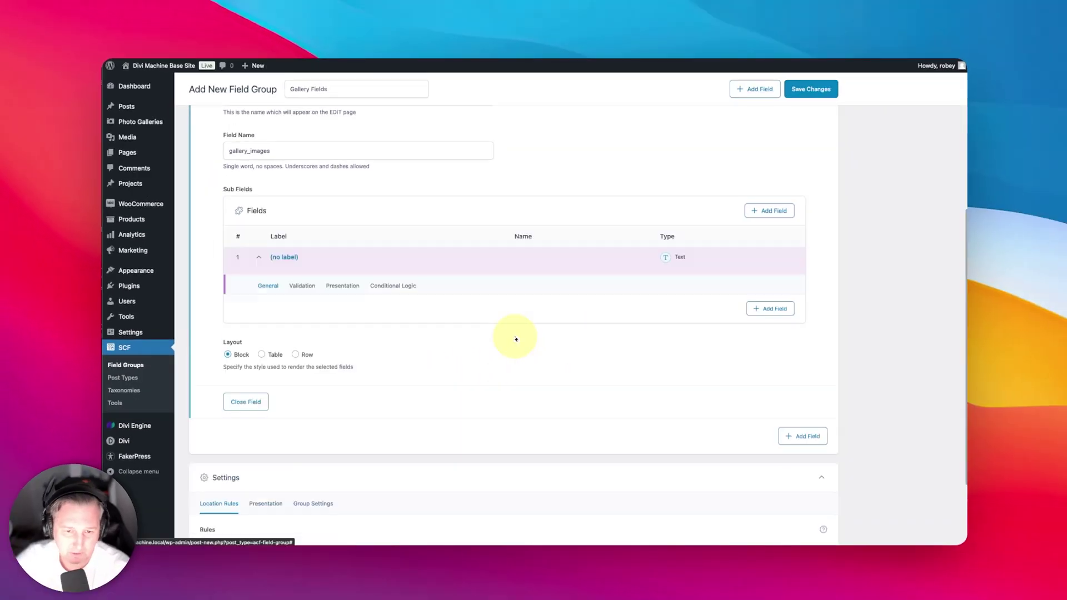
click(336, 341)
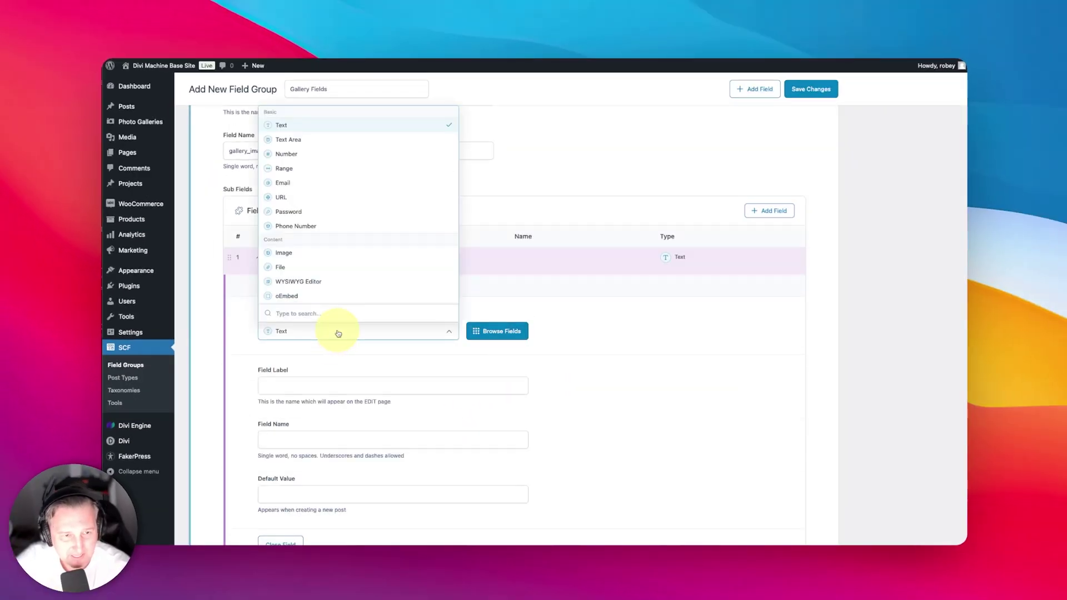
text(image)
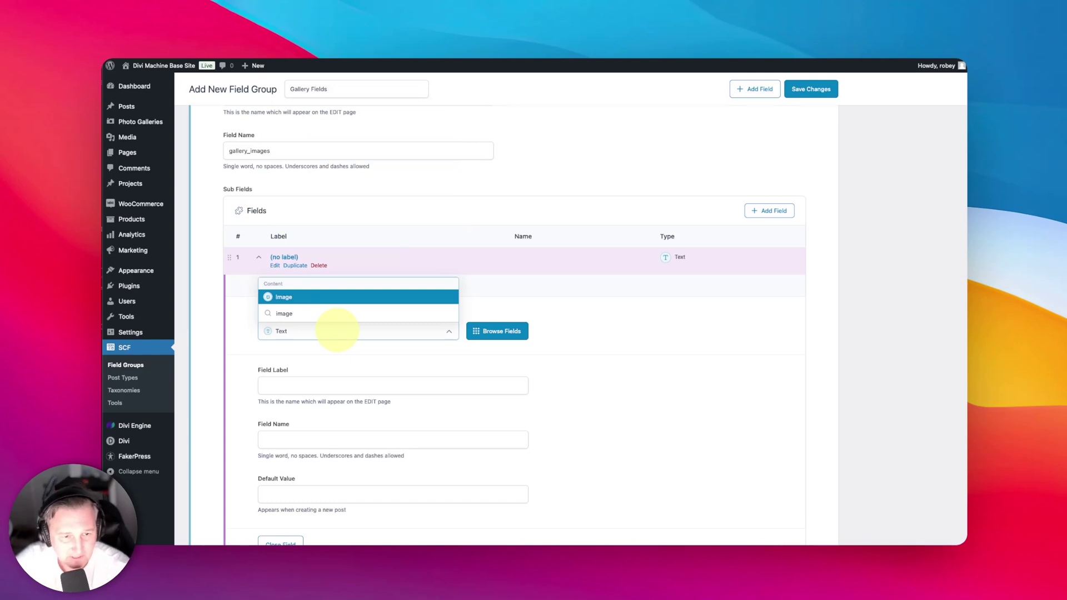
click(306, 297)
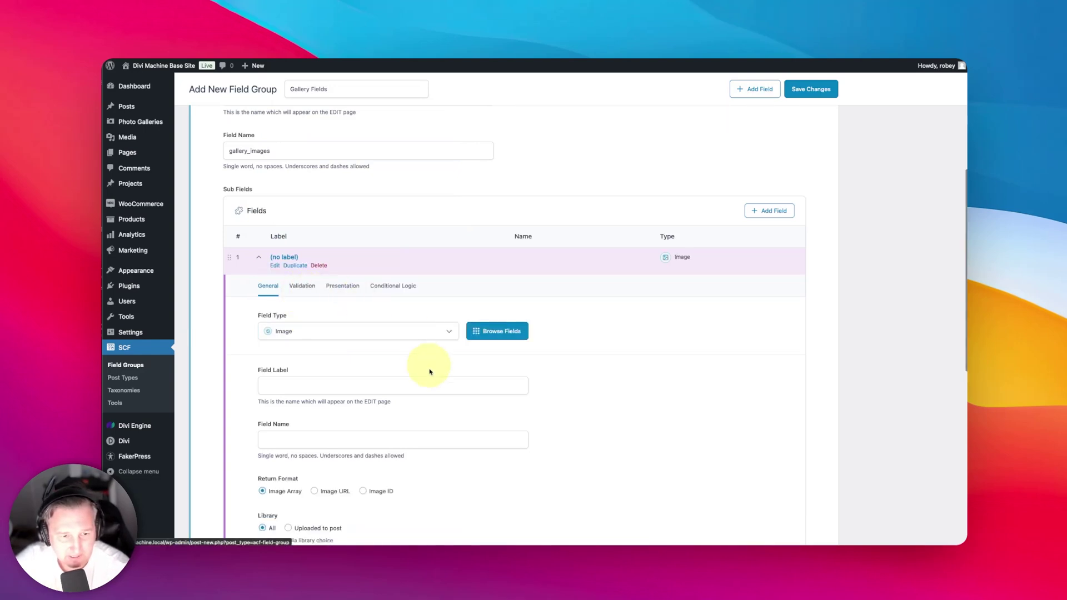
scroll(427, 384, down, 2)
click(346, 338)
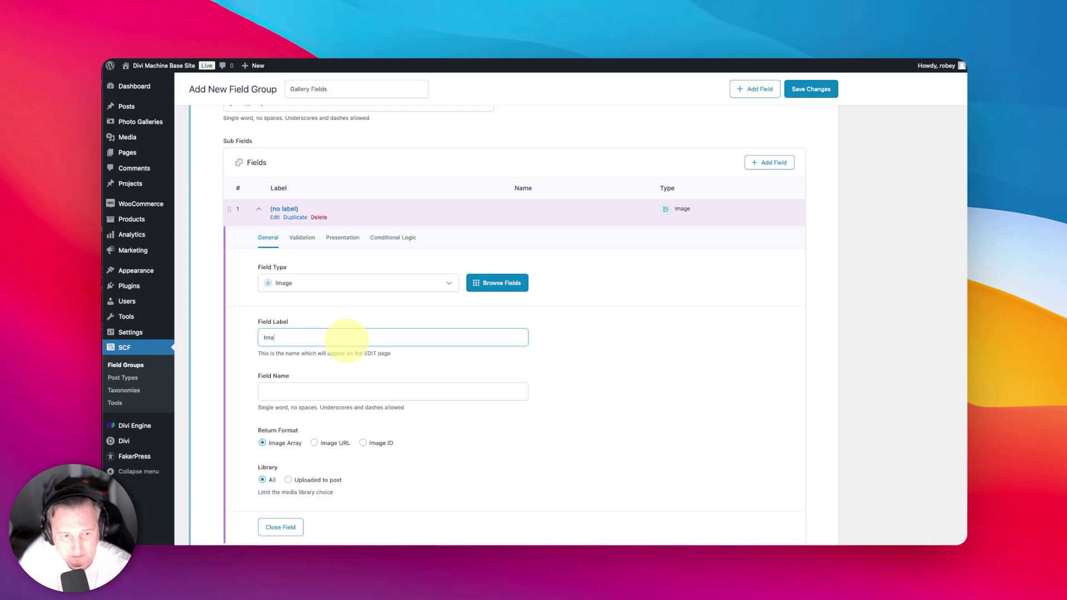
click(574, 374)
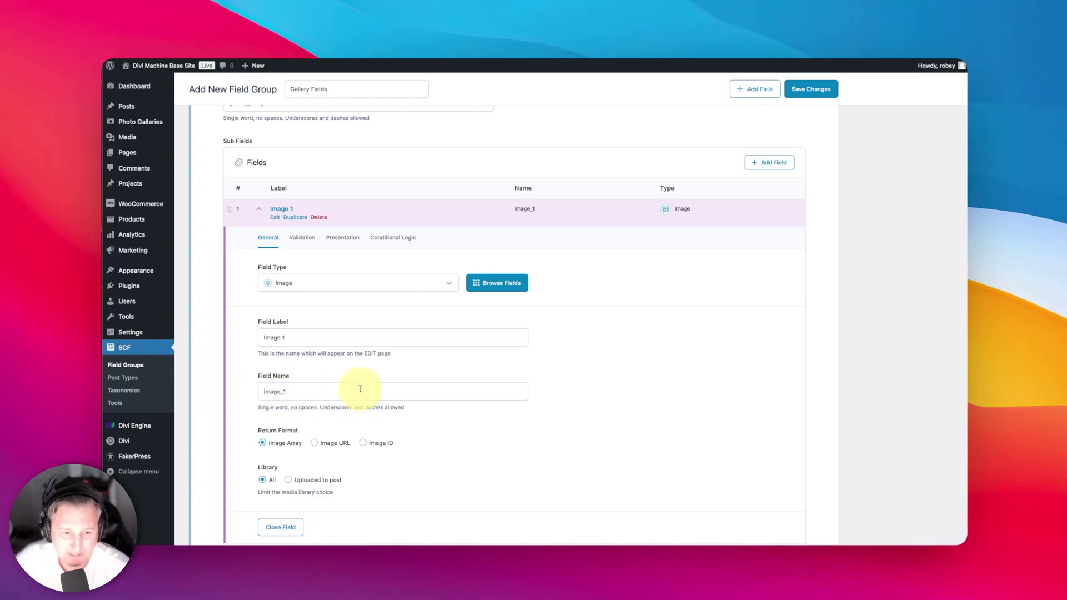
scroll(444, 459, down, 1)
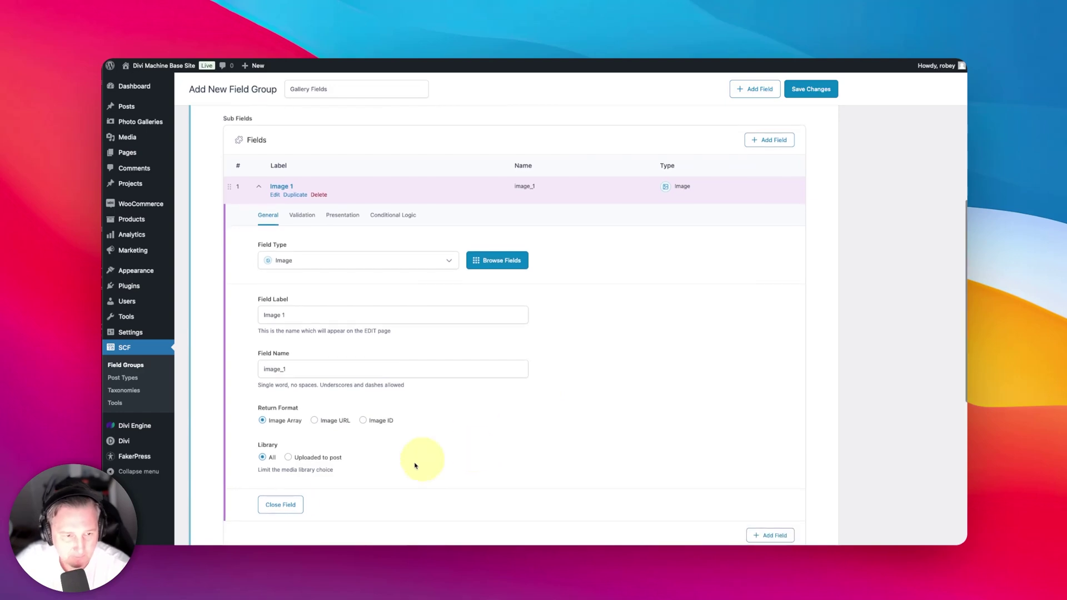
click(293, 505)
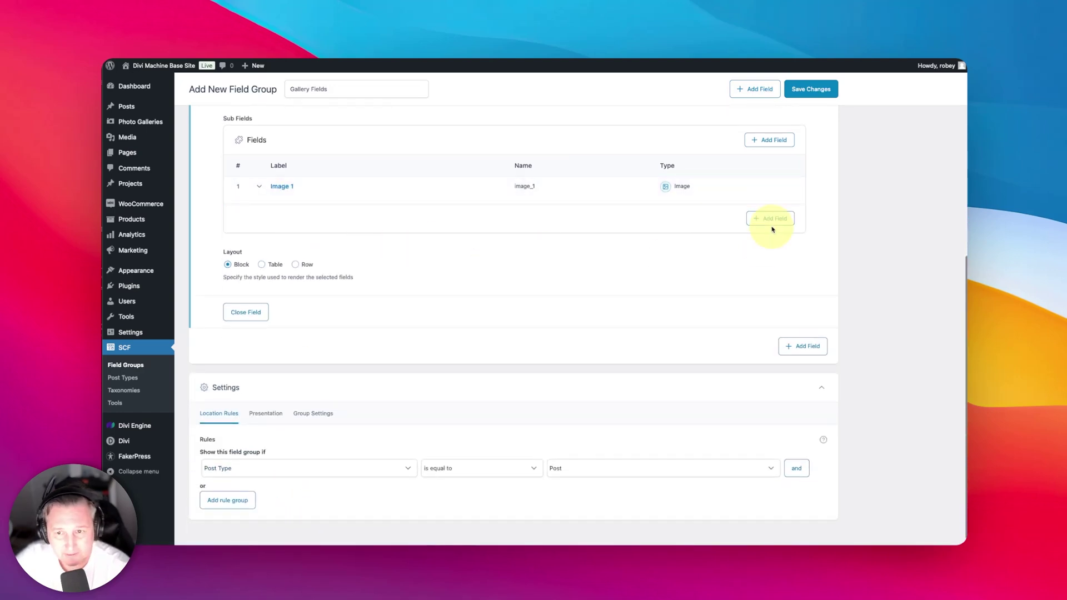
click(772, 224)
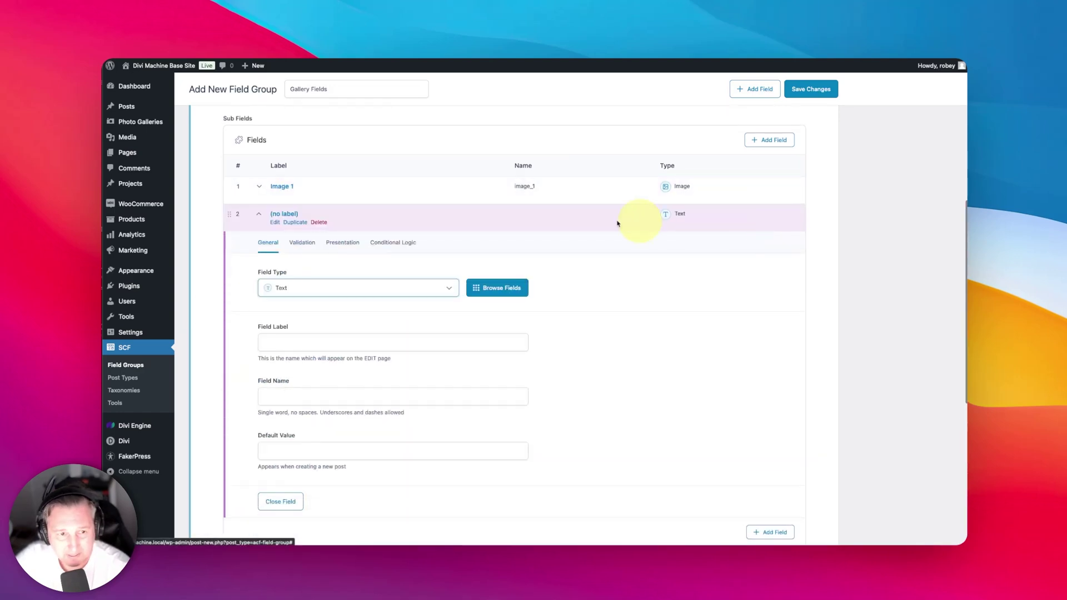
click(289, 288)
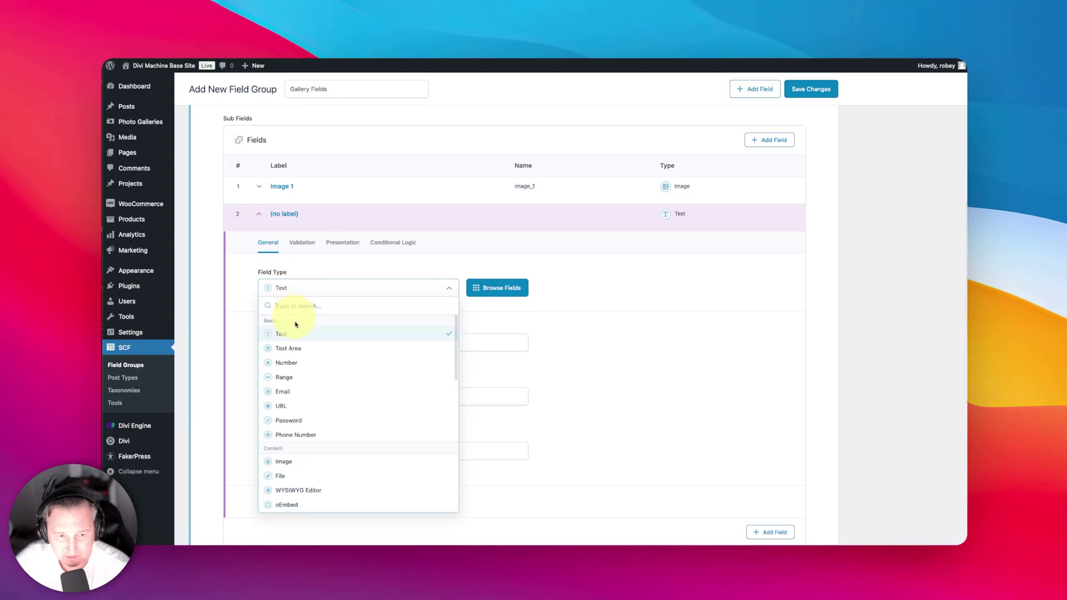
click(283, 461)
click(300, 337)
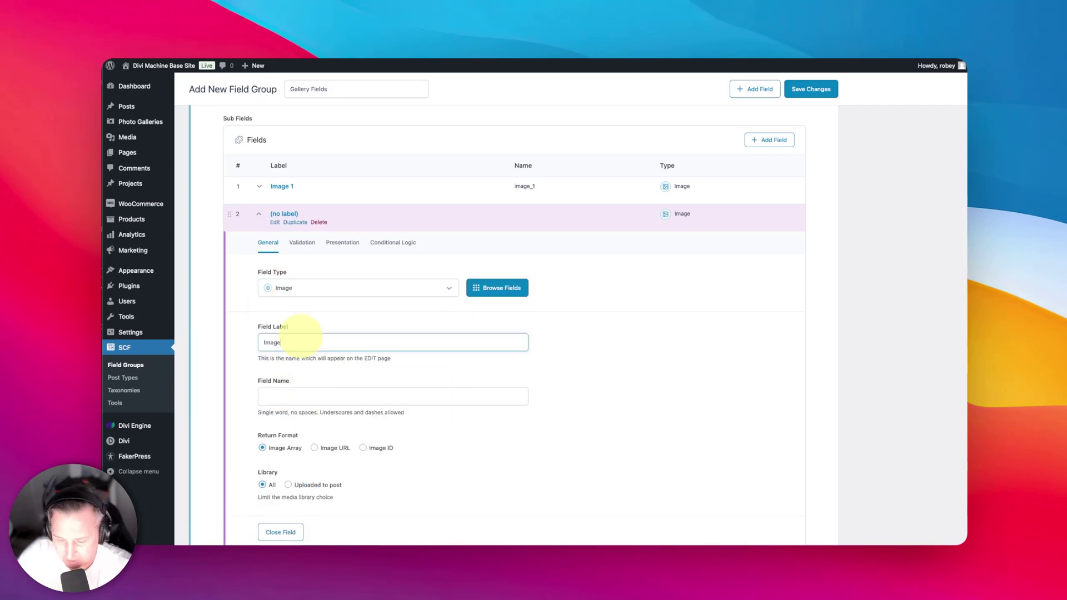
text(Image 2)
click(580, 361)
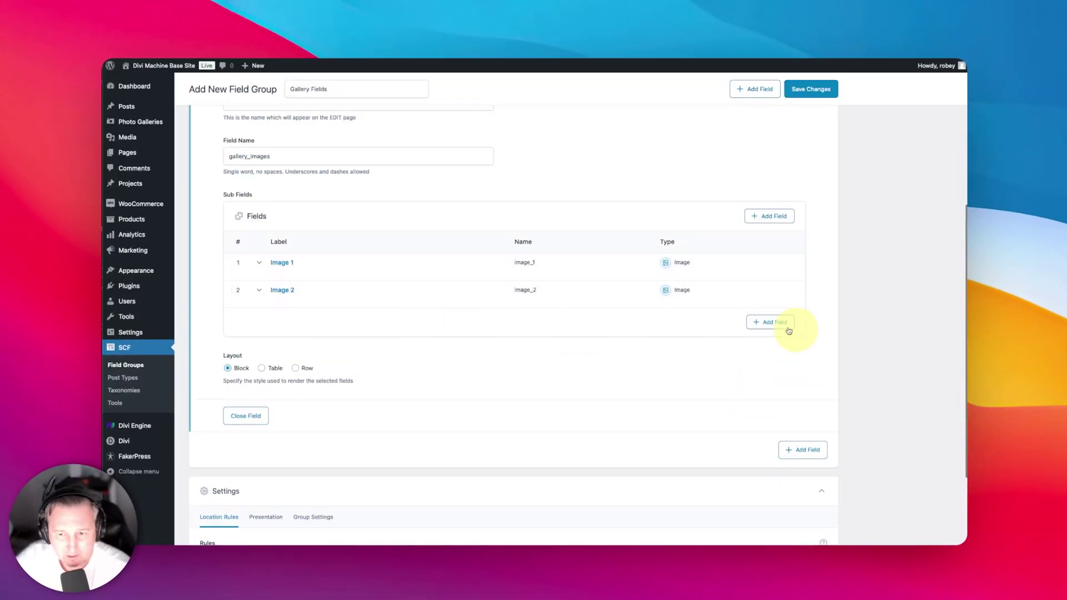
- Add Image-type sub fields 'Image 3' and 'Image 4'
click(770, 324)
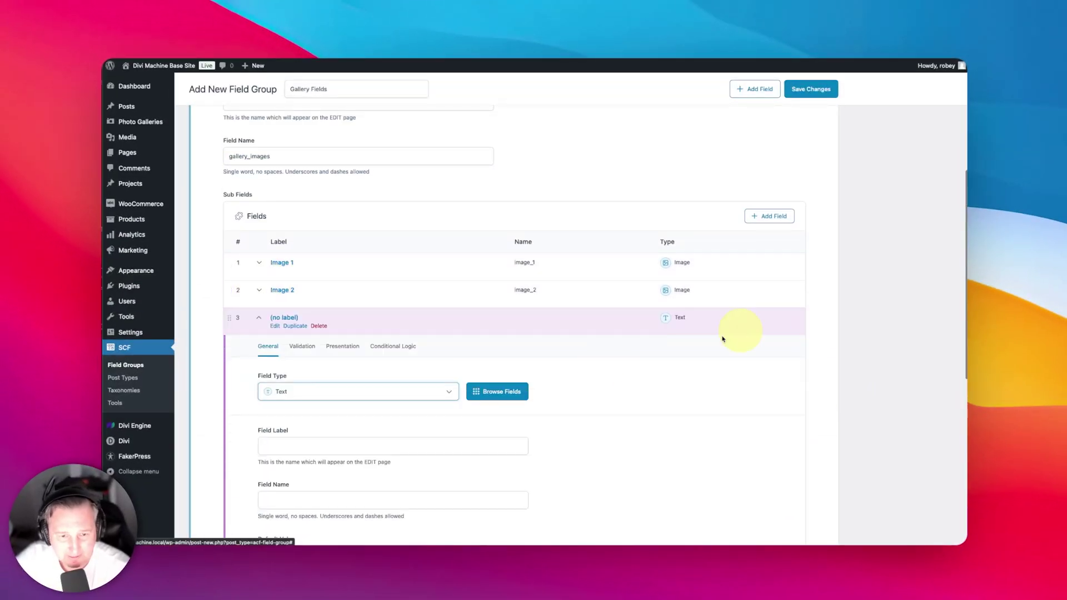
click(295, 397)
click(312, 309)
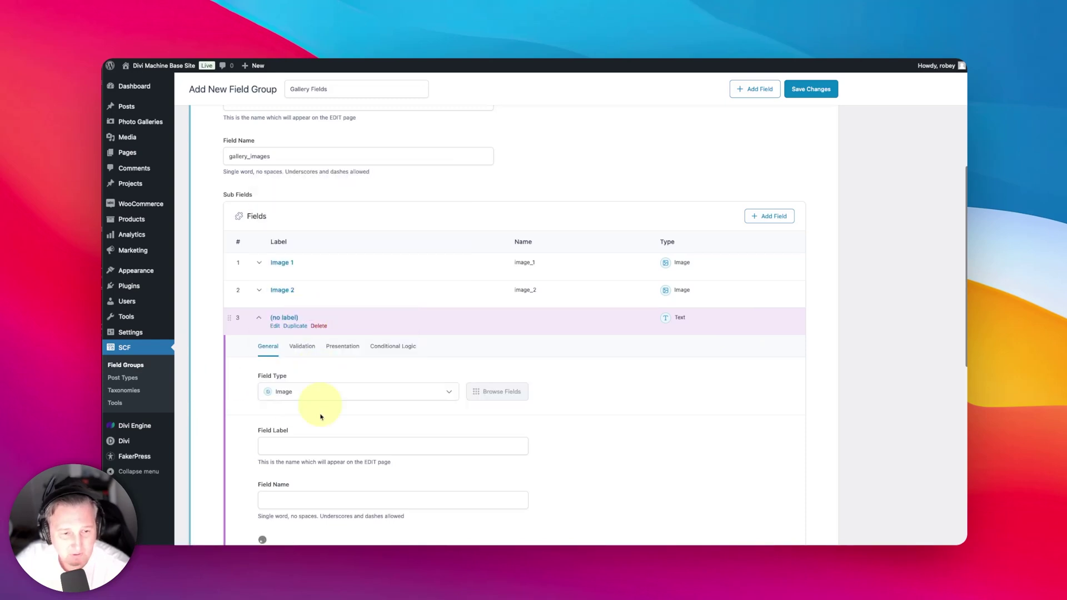
click(309, 446)
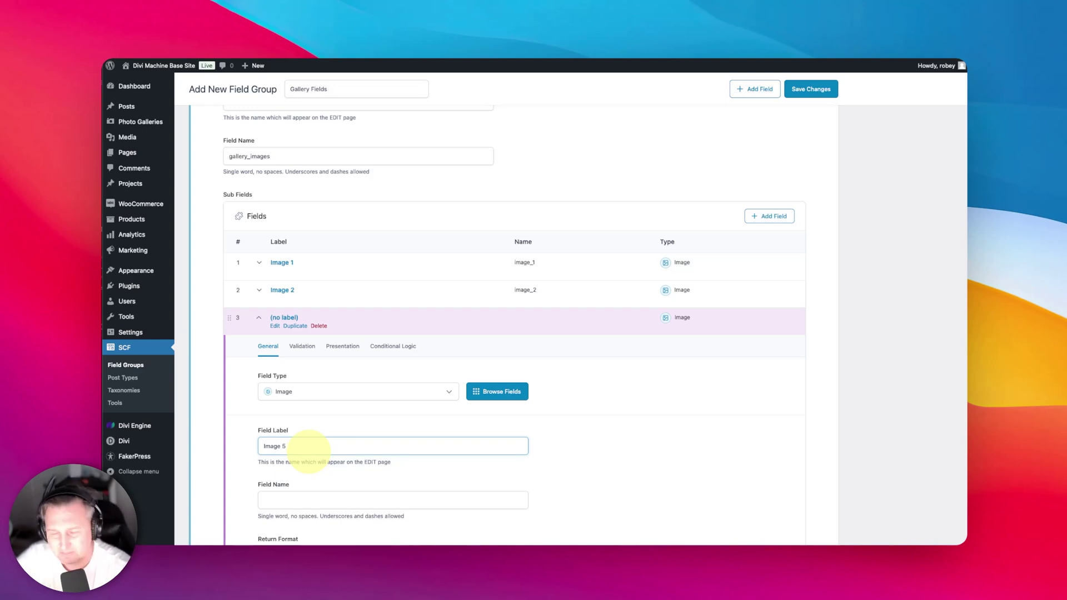
key(BackSpace)
text(3)
click(770, 207)
click(310, 276)
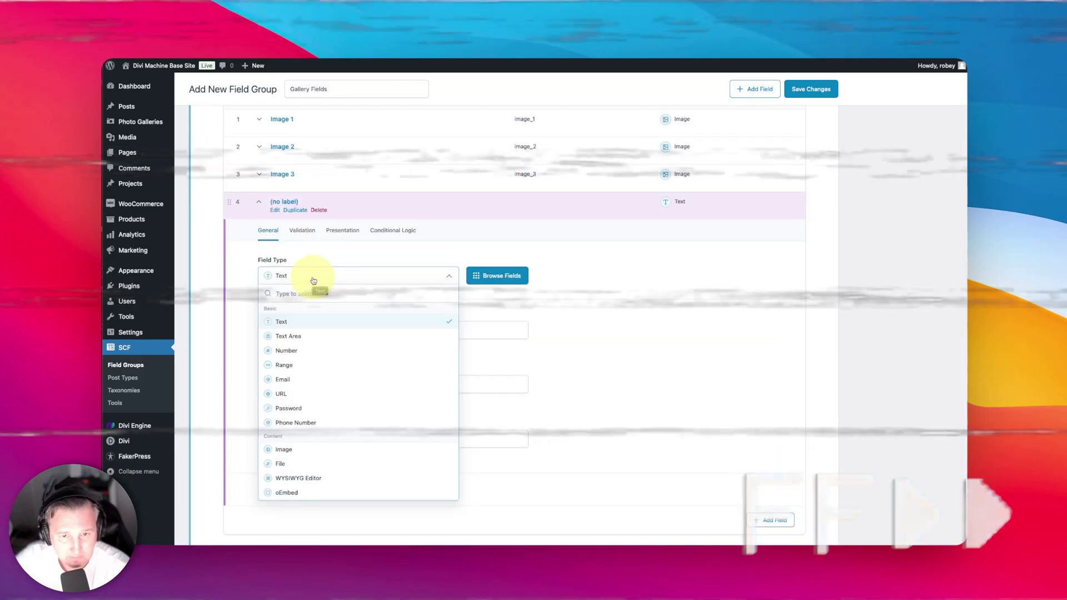
click(301, 445)
click(305, 330)
text(Image 4)
- Add Image-type sub fields 'Image 5' and 'Image 6', collapsing their settings
click(770, 207)
click(310, 276)
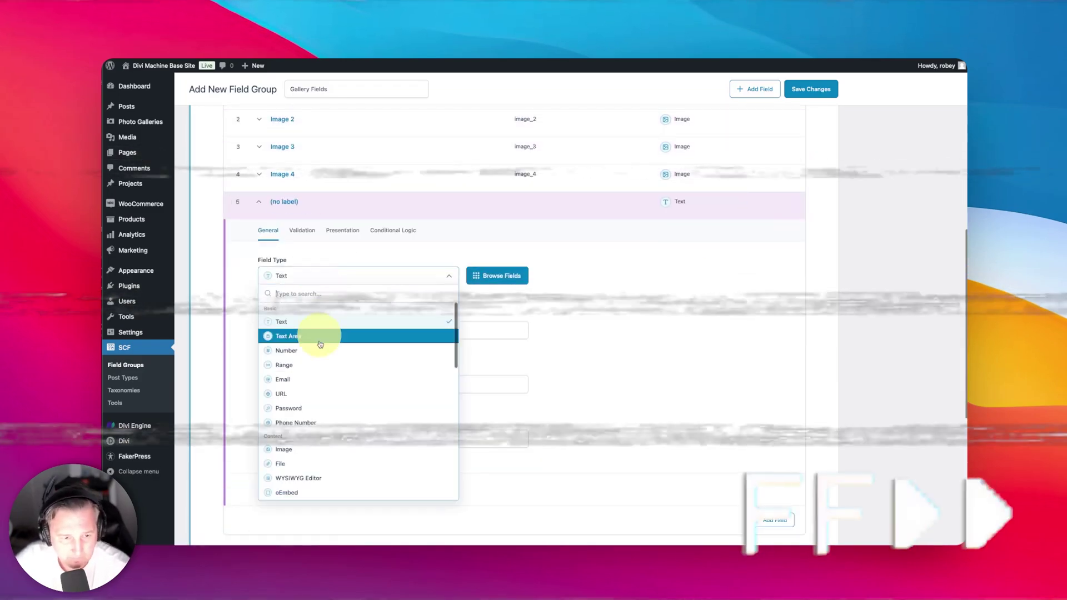
click(310, 337)
click(306, 331)
text(Image 5)
click(281, 520)
click(770, 233)
click(355, 300)
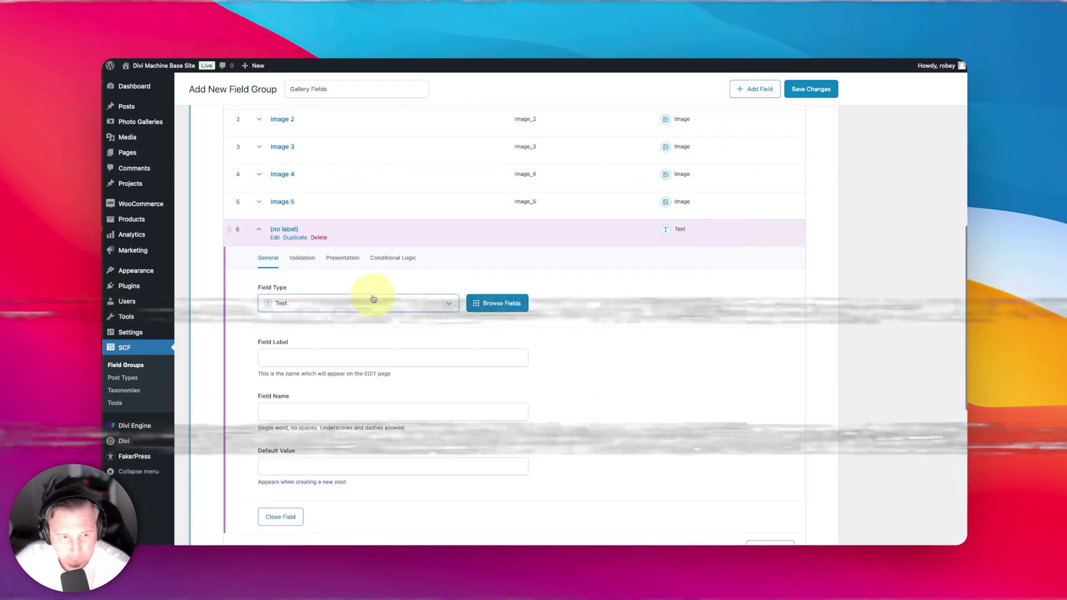
click(310, 336)
click(334, 352)
text(Image 6)
scroll(608, 375, down, 2)
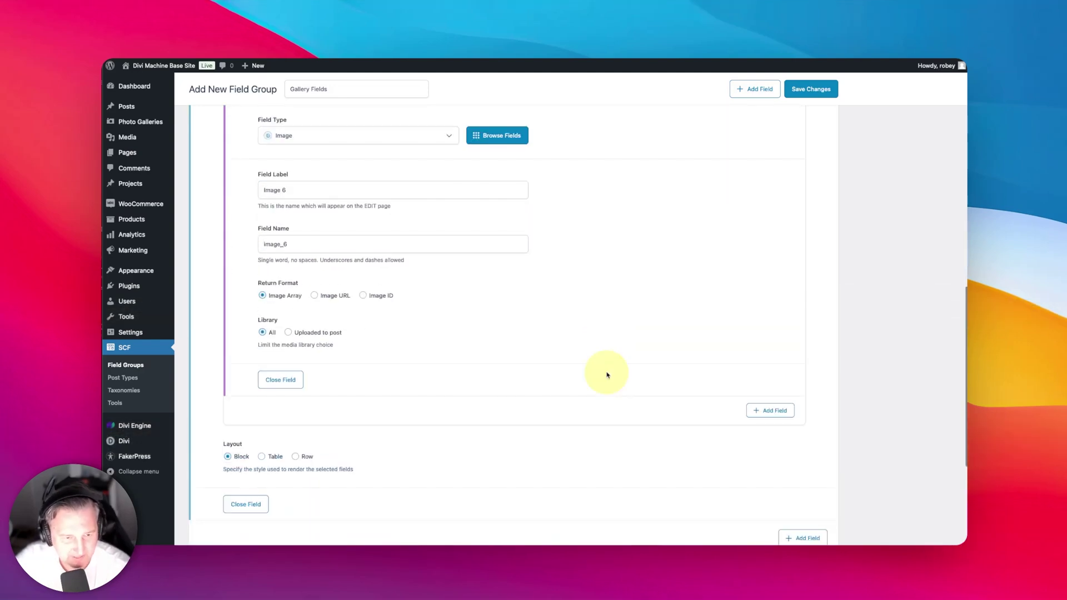
click(276, 385)
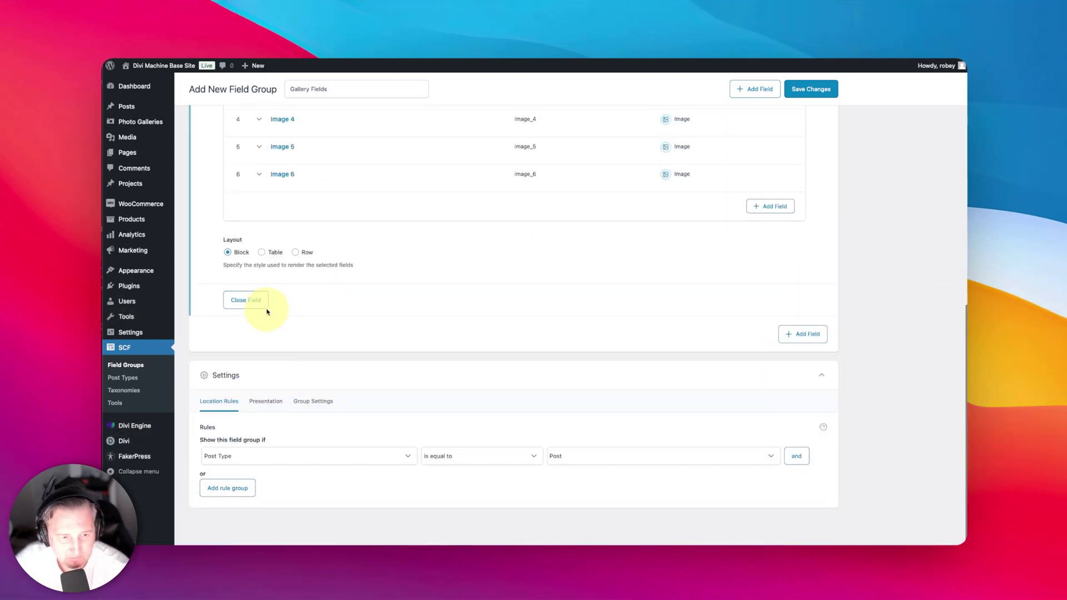
- Restrict Gallery Fields to Post Type equals Photo Galleries and save the group
click(259, 305)
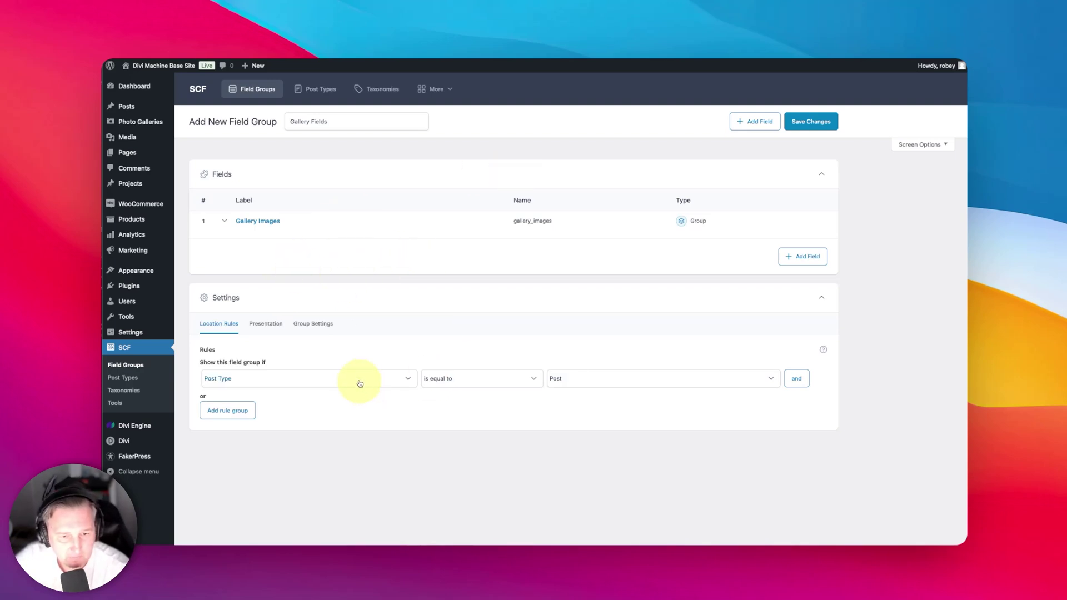
click(578, 375)
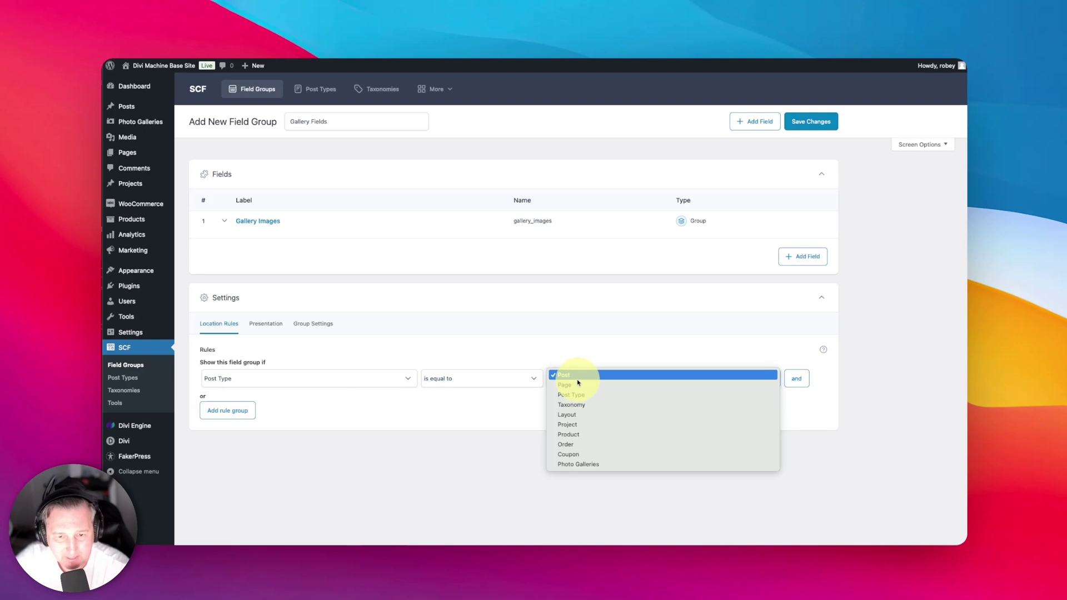
click(638, 464)
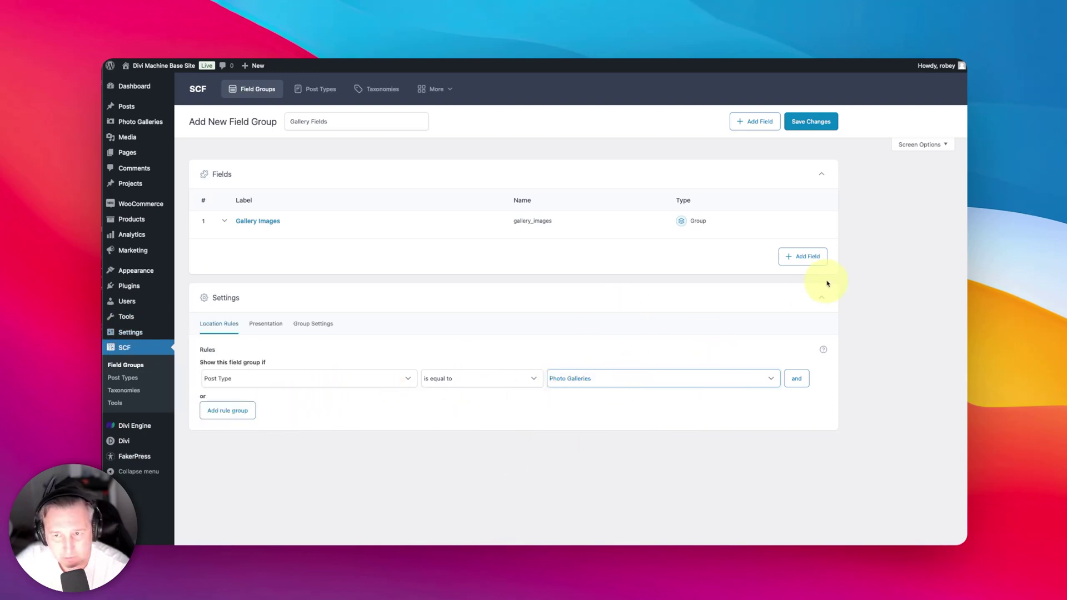
click(825, 126)
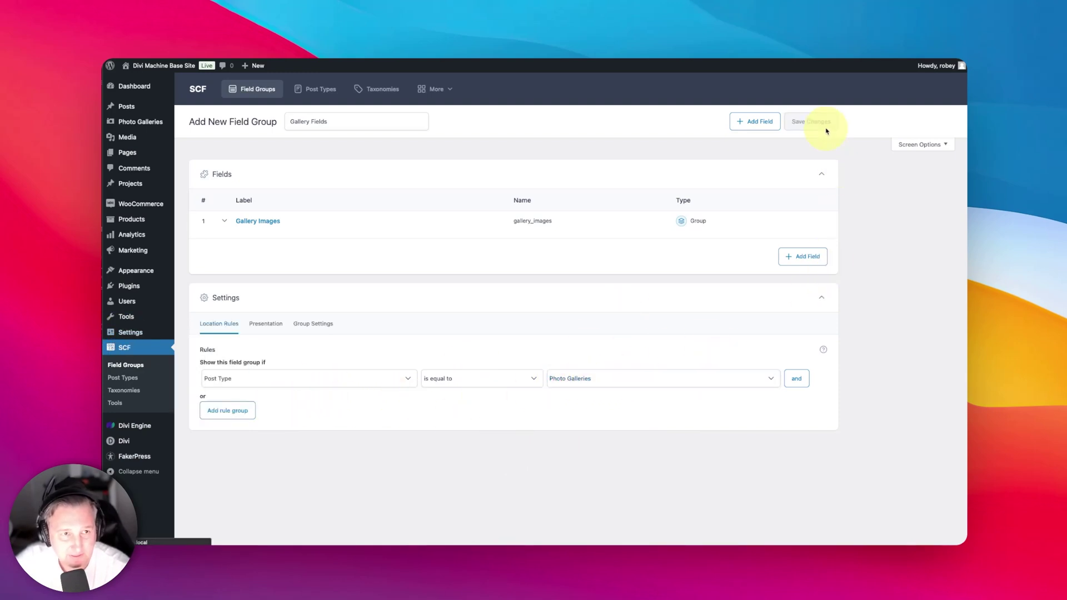
mouse_move(130, 126)
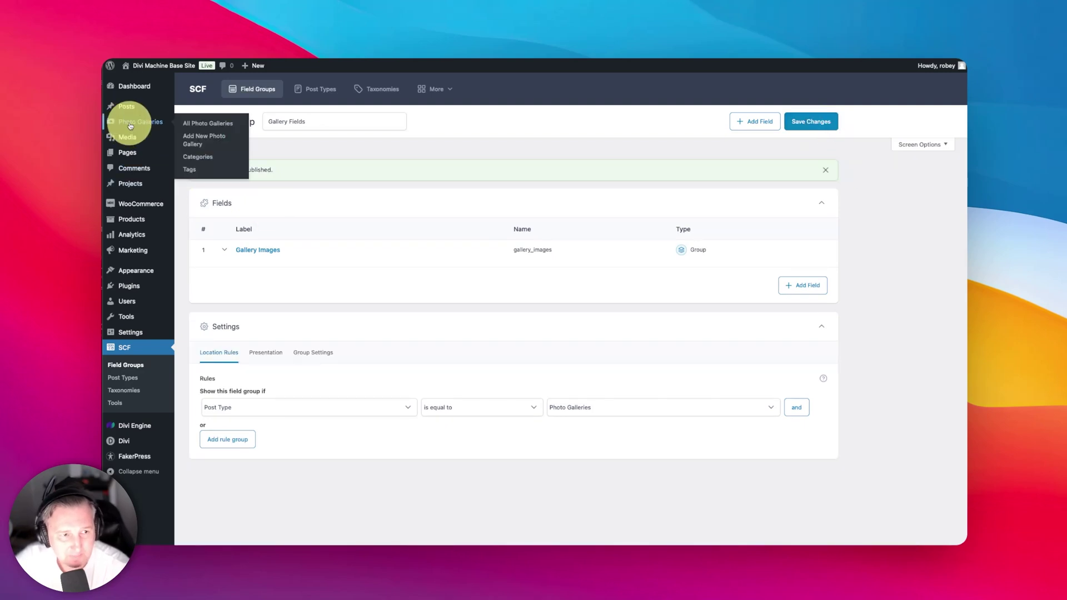
- Start a new Photo Gallery post titled 'My First Gallery'
click(193, 144)
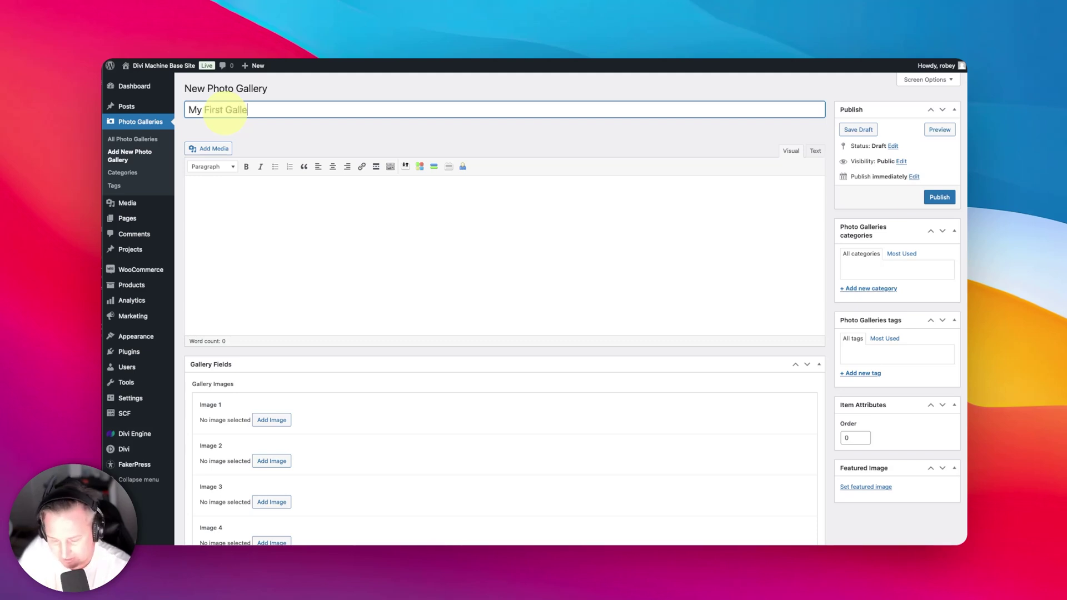
click(297, 207)
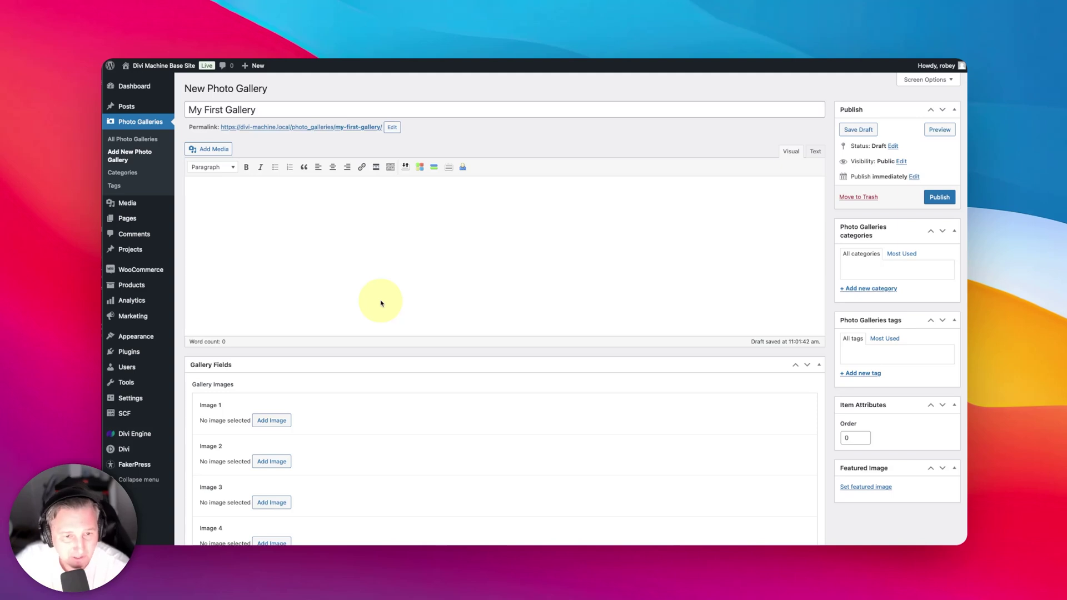
- Fill Image 1 to Image 3 with the beach, surf and third library photos
scroll(381, 303, down, 5)
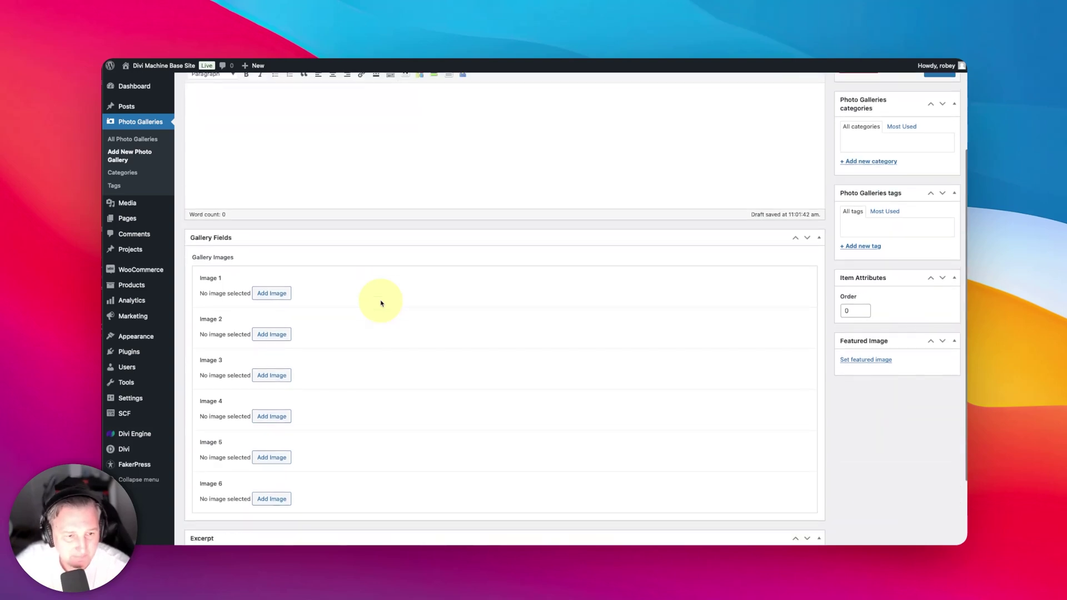
click(277, 263)
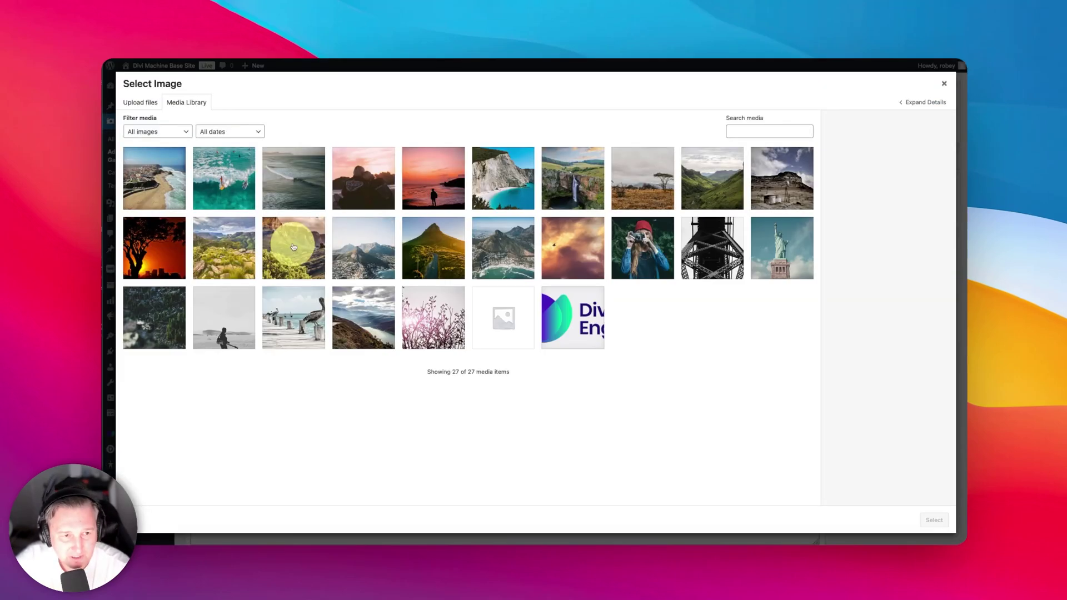
click(154, 178)
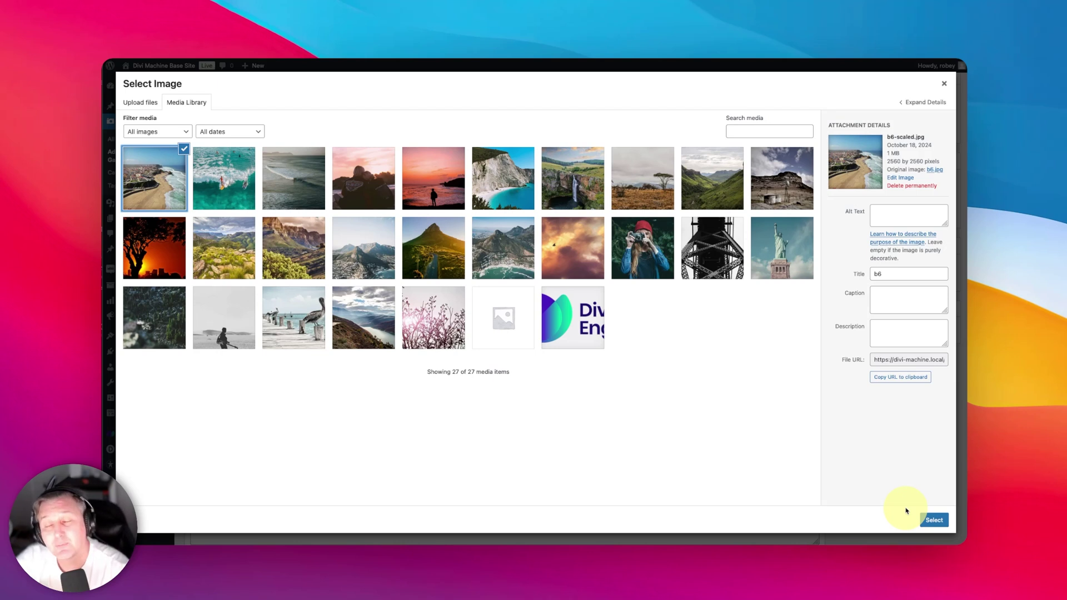
click(934, 521)
click(269, 424)
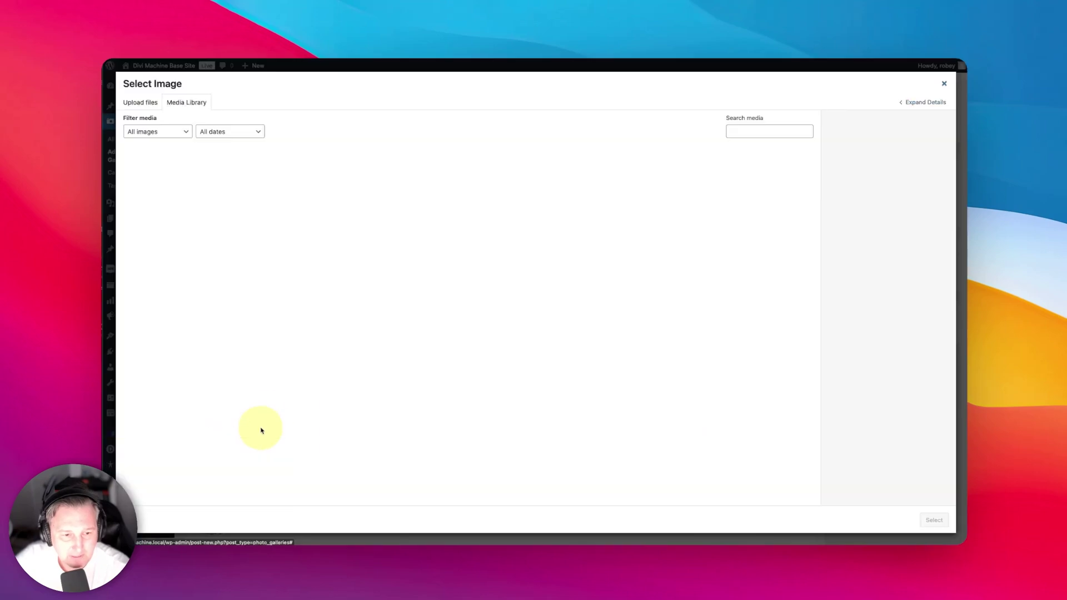
click(223, 169)
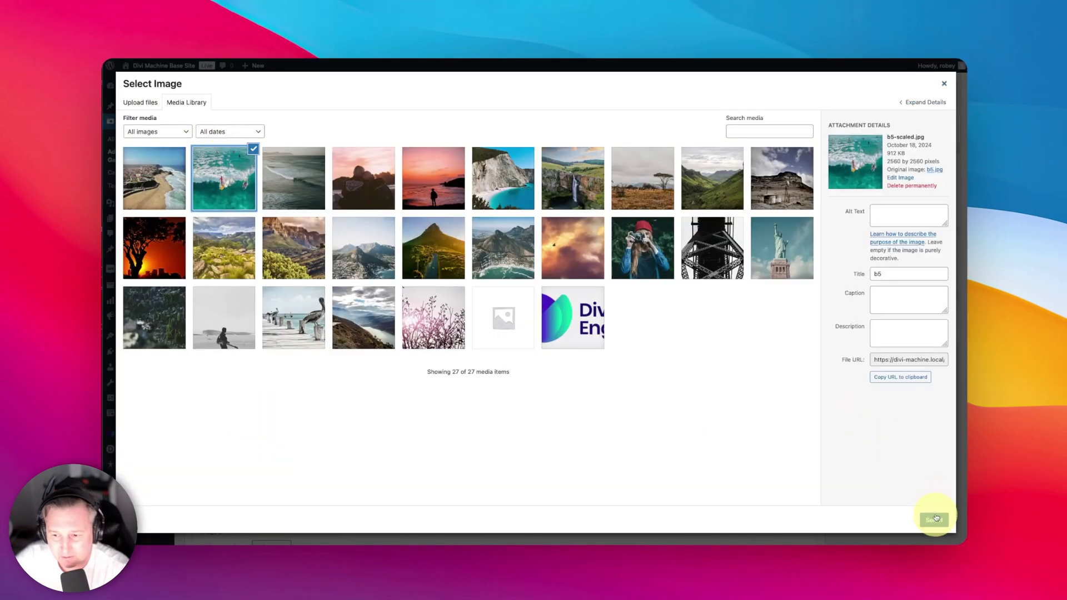
click(934, 520)
scroll(317, 398, down, 5)
click(278, 348)
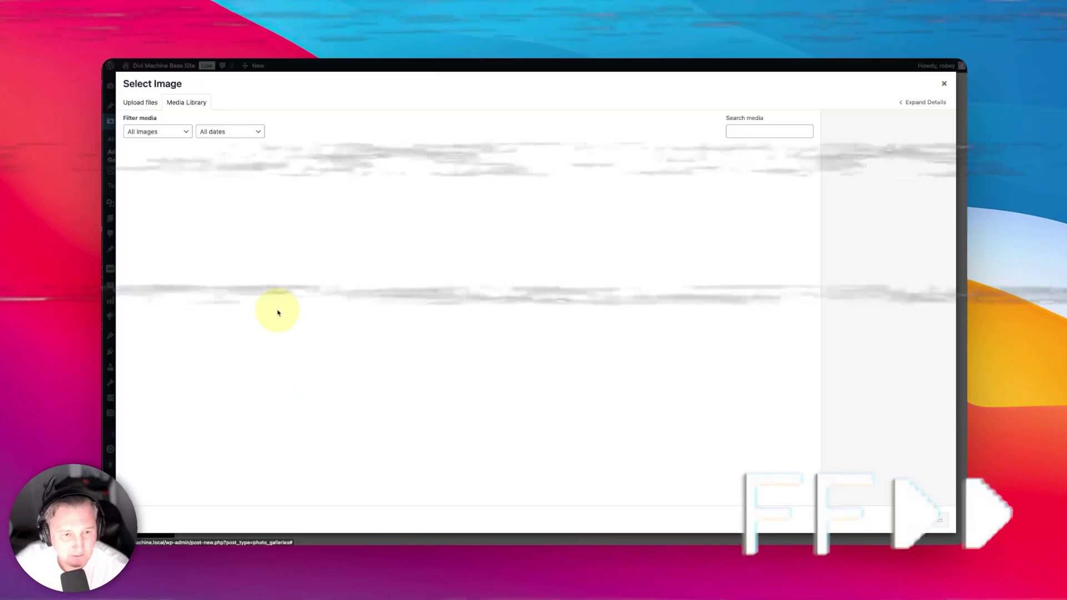
click(302, 188)
click(925, 519)
- Fill Image 4 to Image 6, ending with the cliff photo, and publish the gallery
click(261, 306)
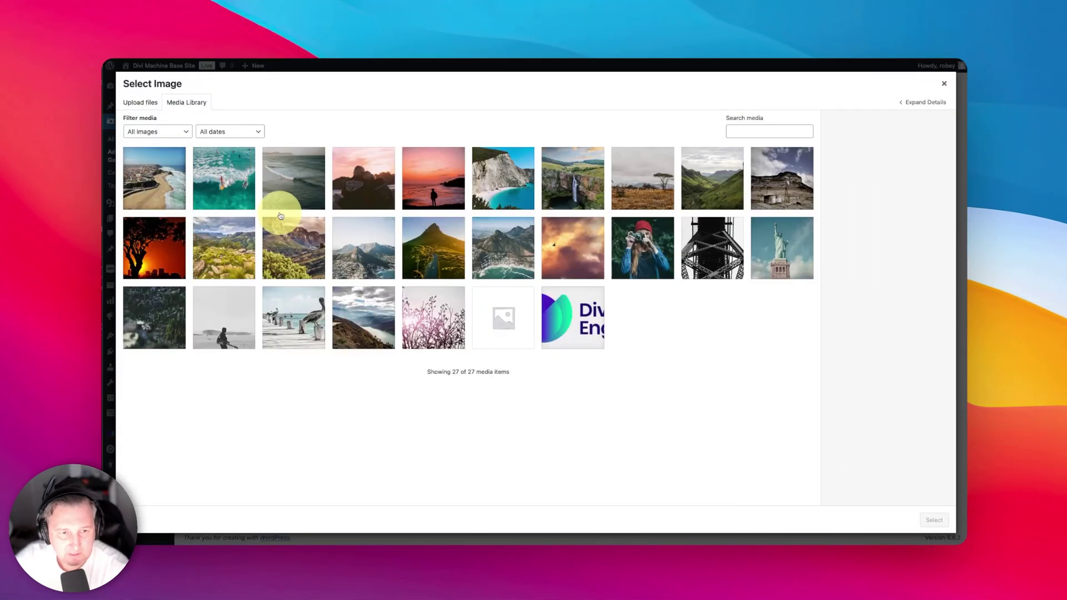
click(368, 188)
click(933, 520)
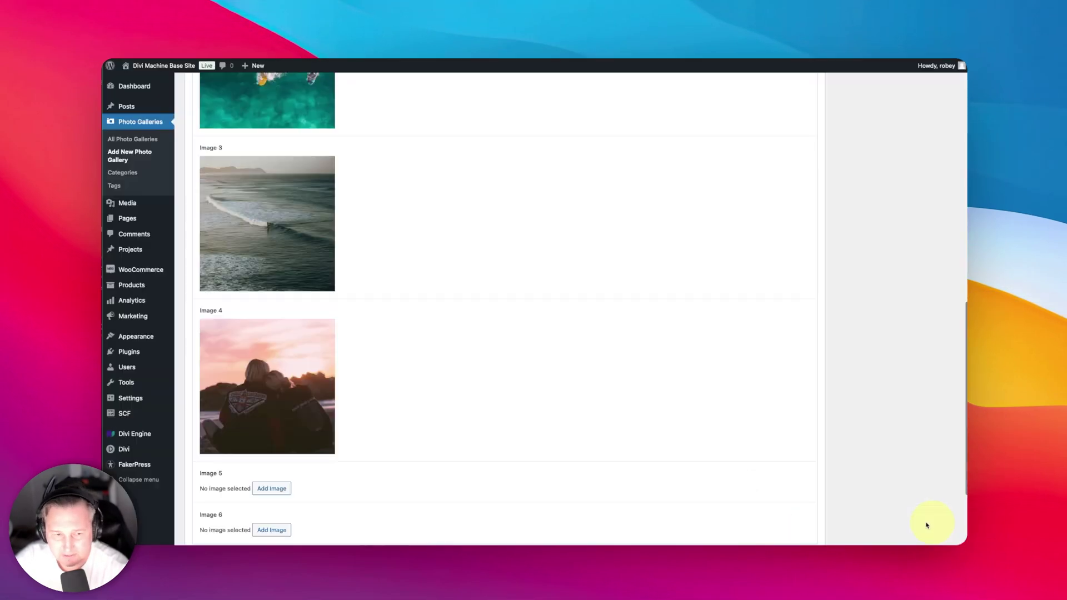
scroll(340, 456, down, 3)
click(272, 364)
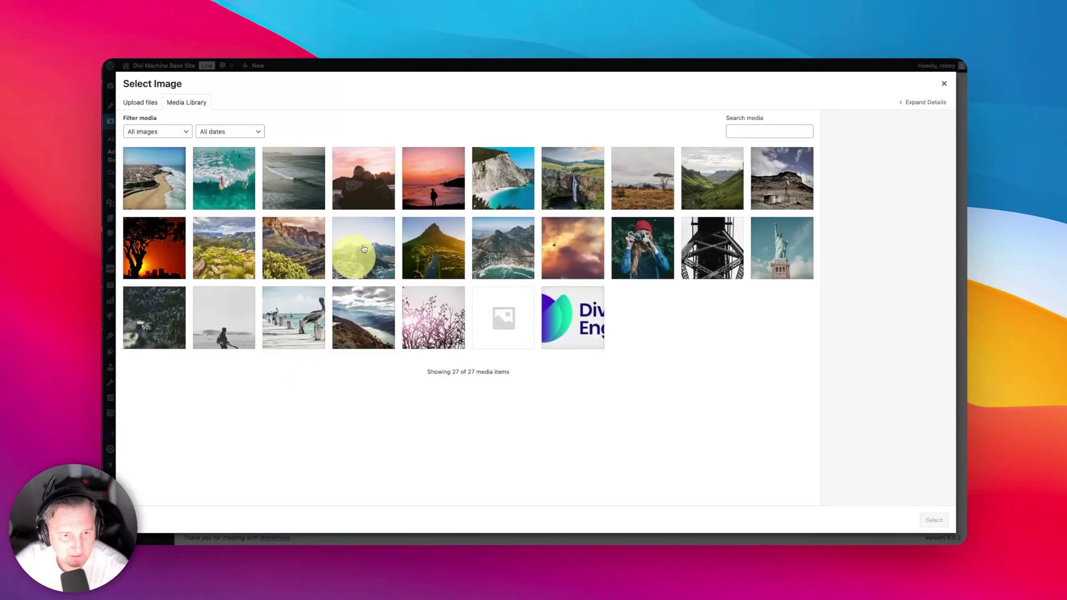
click(424, 195)
click(935, 520)
scroll(269, 424, down, 3)
click(268, 427)
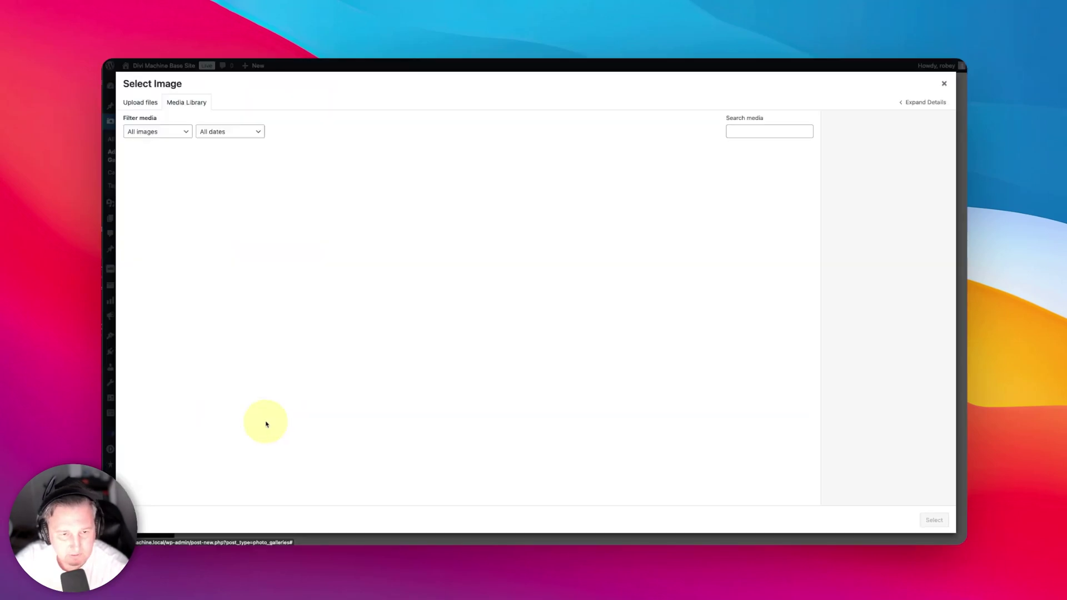
click(490, 189)
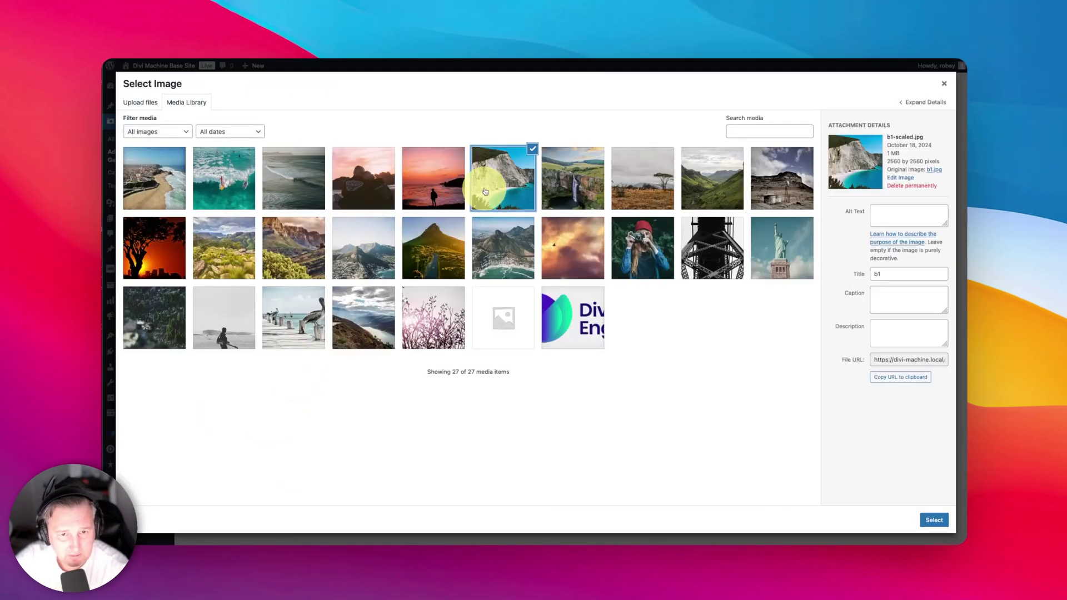
click(932, 519)
scroll(588, 436, down, 3)
scroll(588, 436, up, 15)
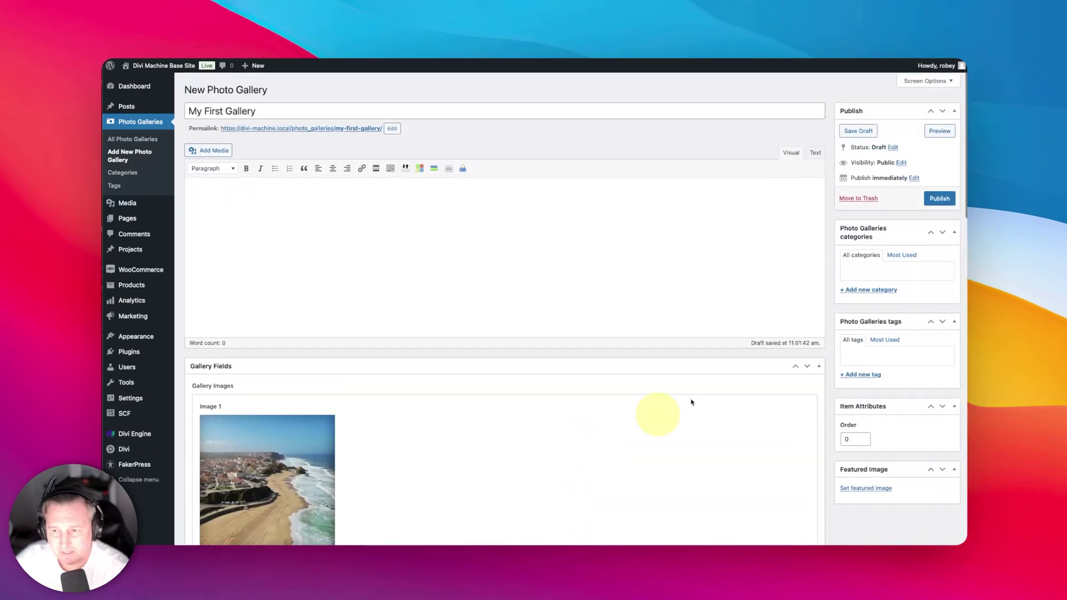
click(940, 198)
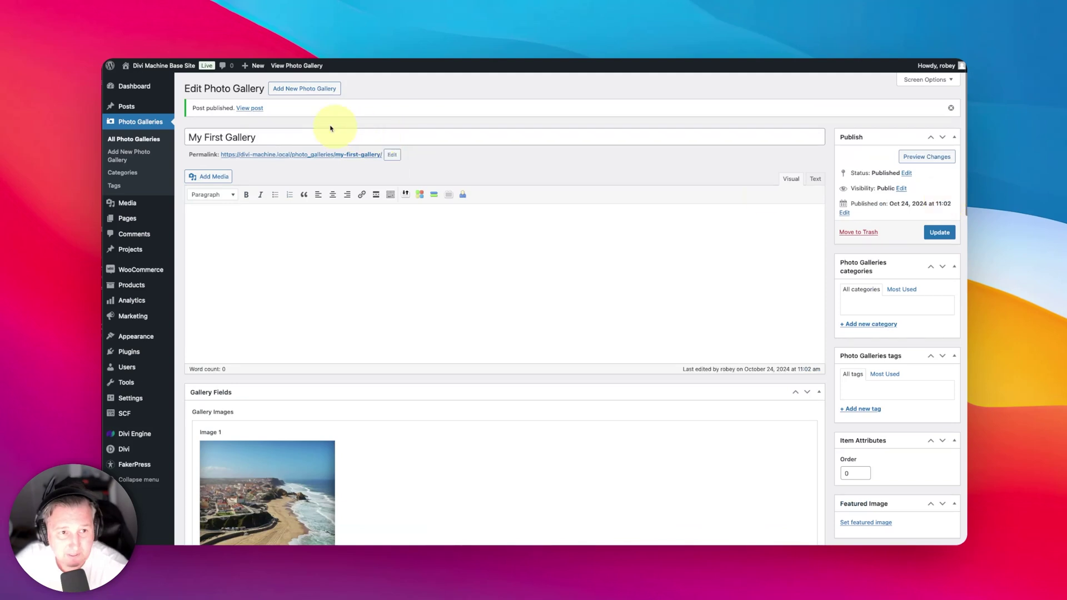
- Open the published My First Gallery in a new browser tab
right_click(254, 109)
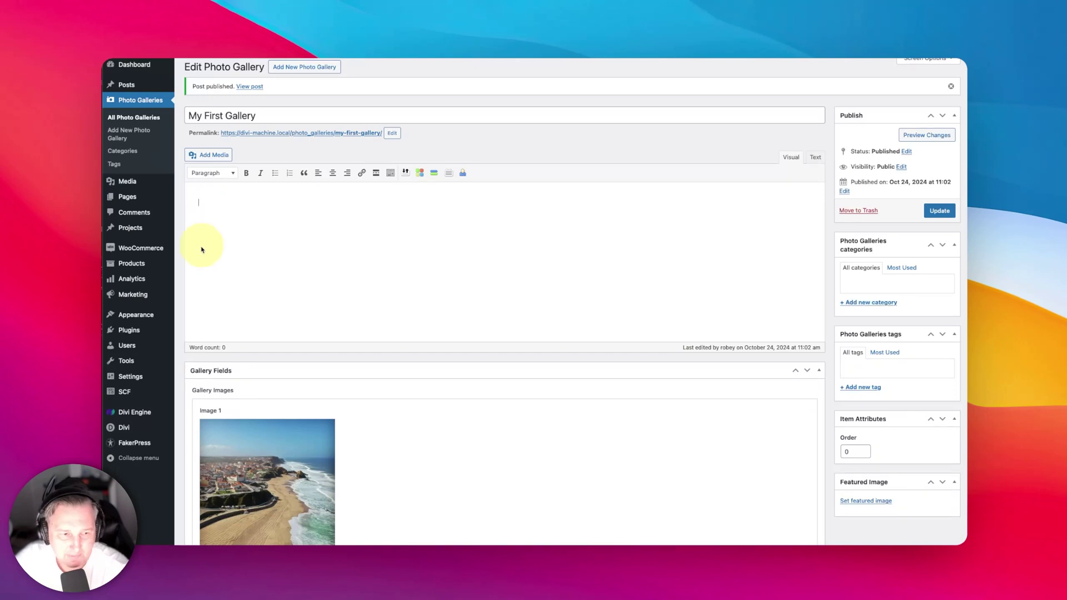
mouse_move(129, 427)
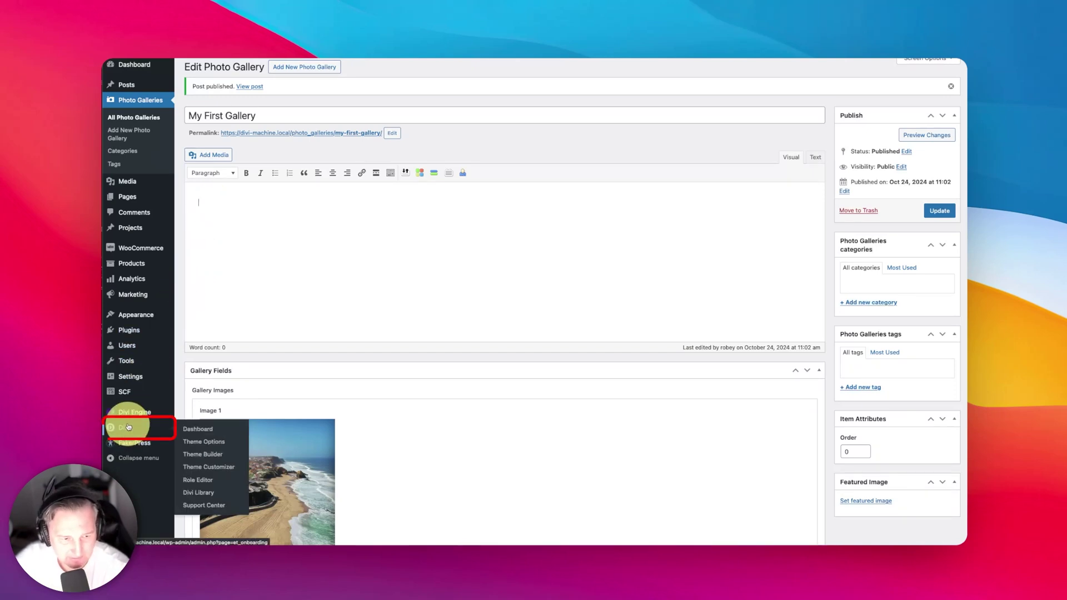
- Build a new Theme Builder template from scratch assigned to All Photo Galleries
click(205, 457)
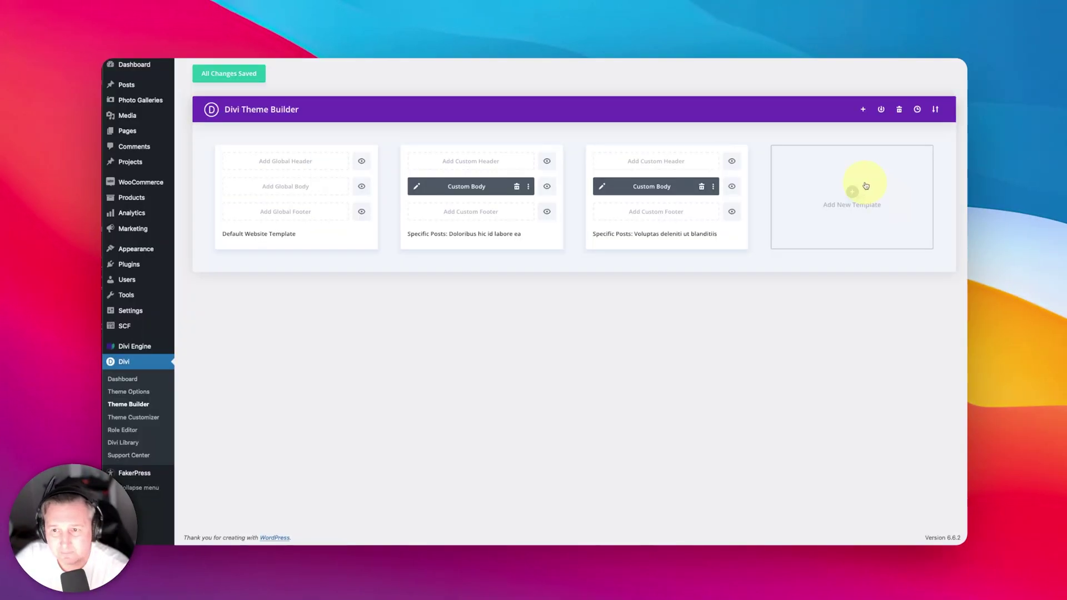
click(855, 191)
click(854, 189)
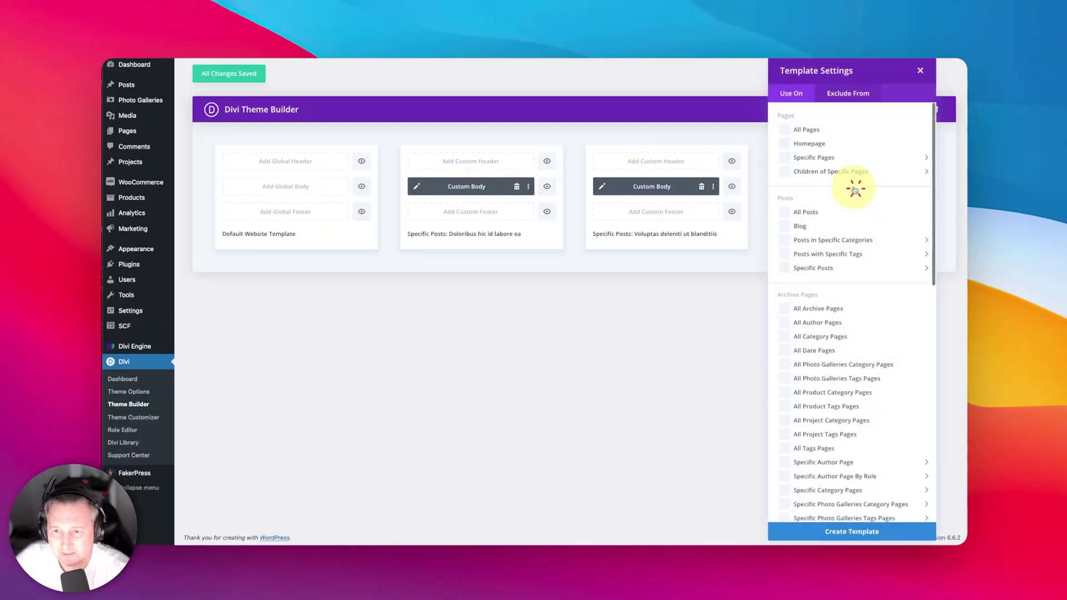
scroll(853, 277, down, 10)
scroll(866, 276, down, 2)
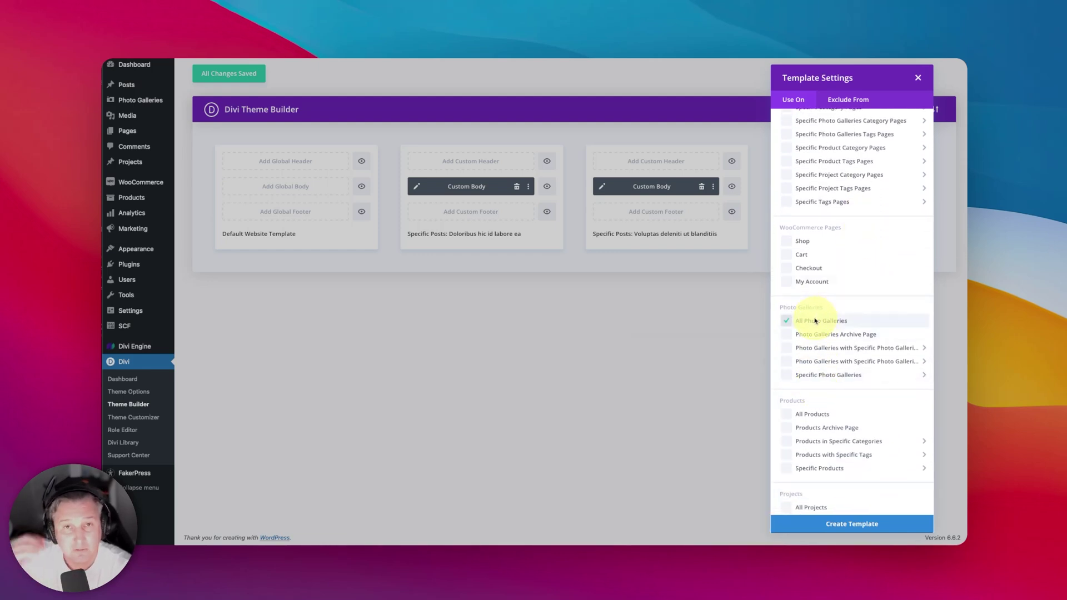
click(852, 524)
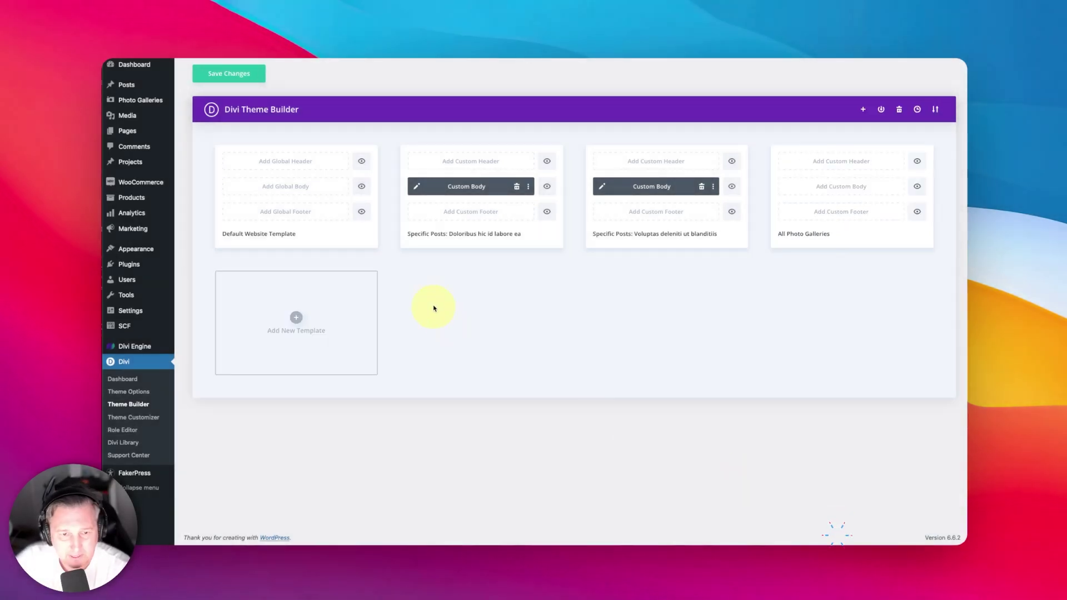
- Start a custom body with a one-column row and filter the modules by 'gallery'
click(833, 188)
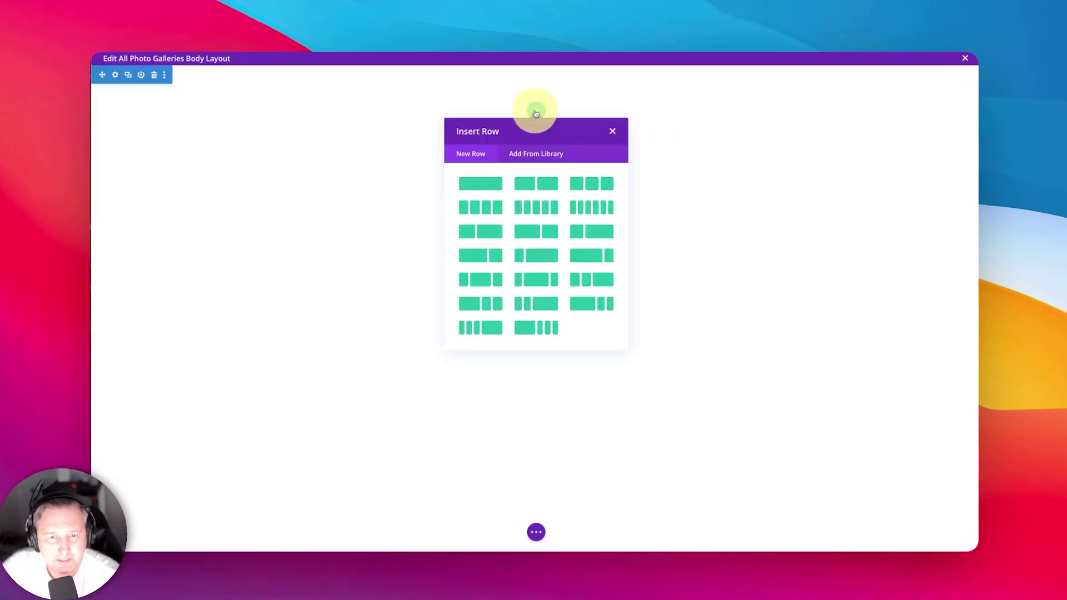
click(470, 190)
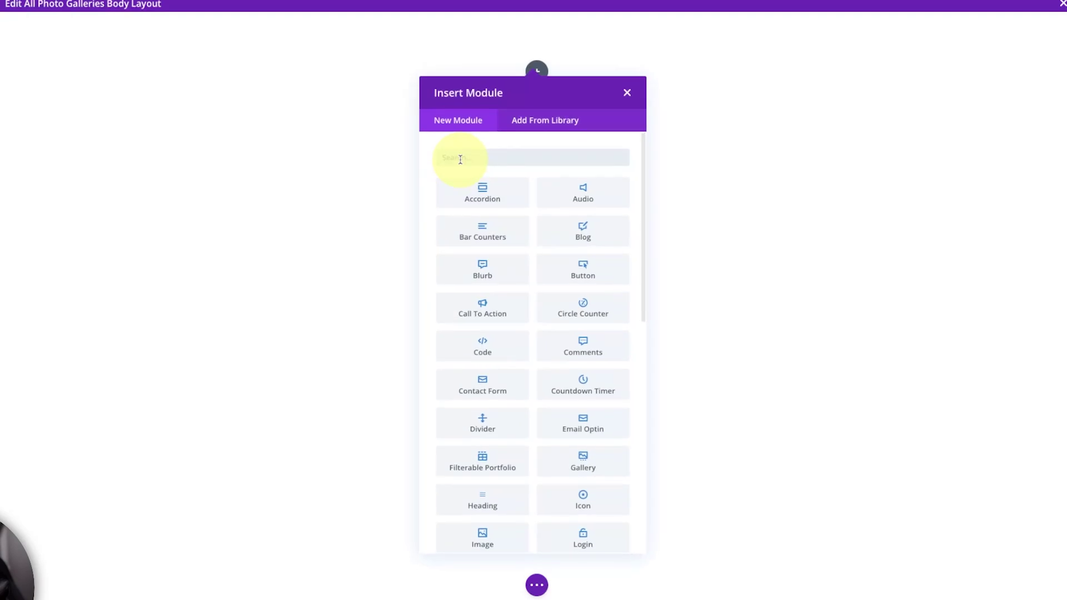
text(gallery)
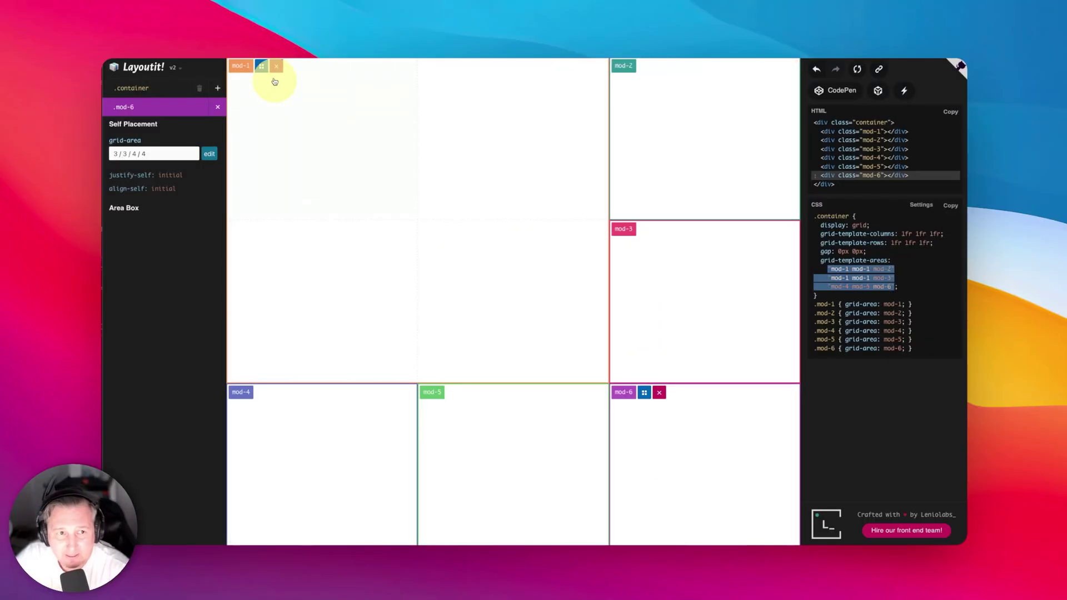
- Add a nested area named mod-7 over mod-1's lower-right cells
click(274, 78)
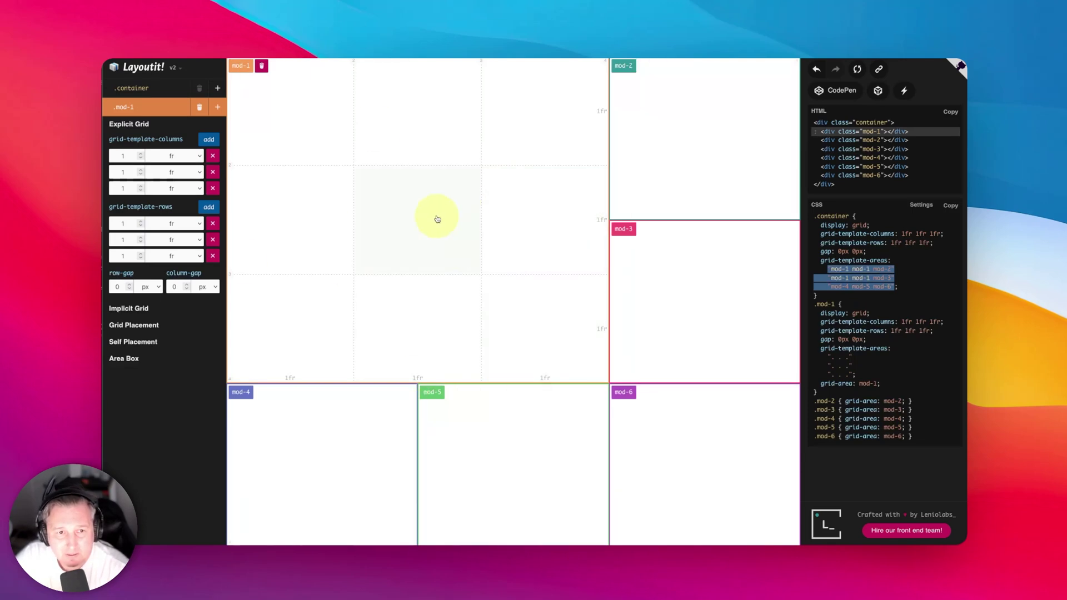
drag(433, 216, 550, 334)
click(482, 274)
text(mod-7)
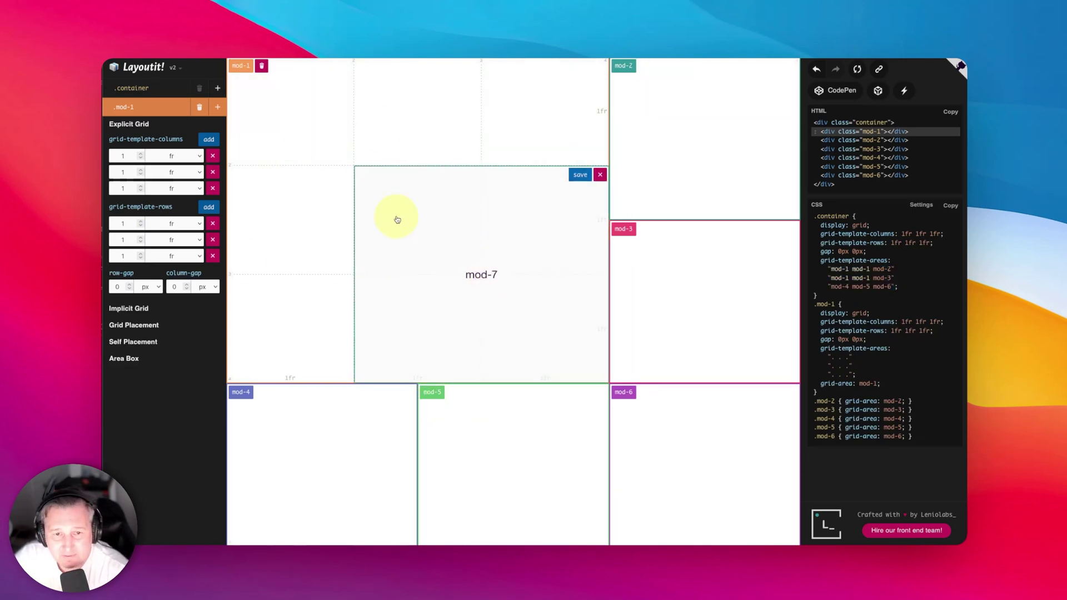
click(581, 175)
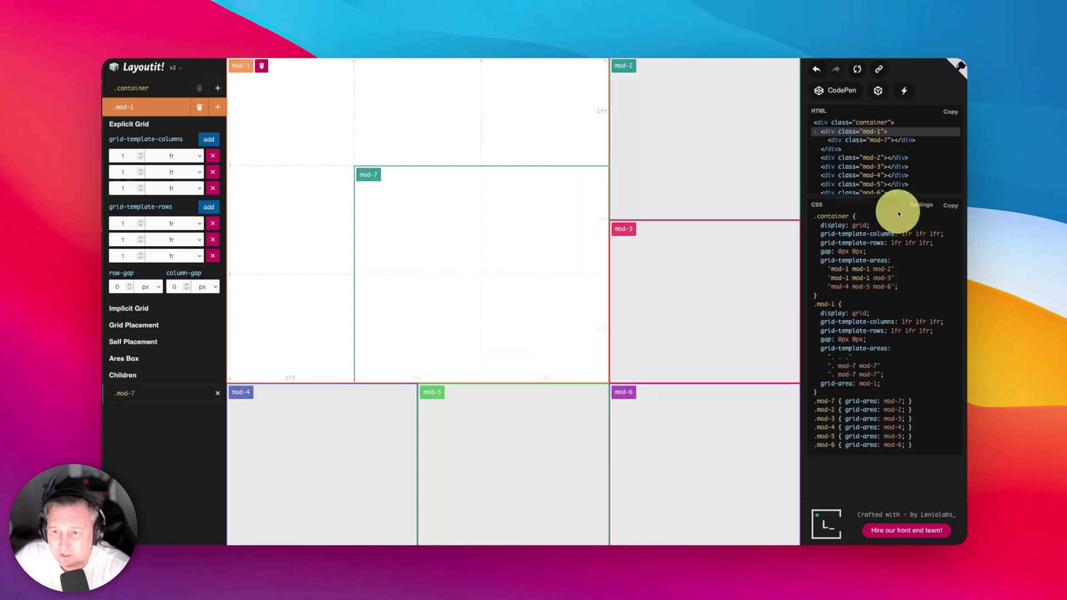
- Turn mod-3 into its own grid with two added columns
click(756, 320)
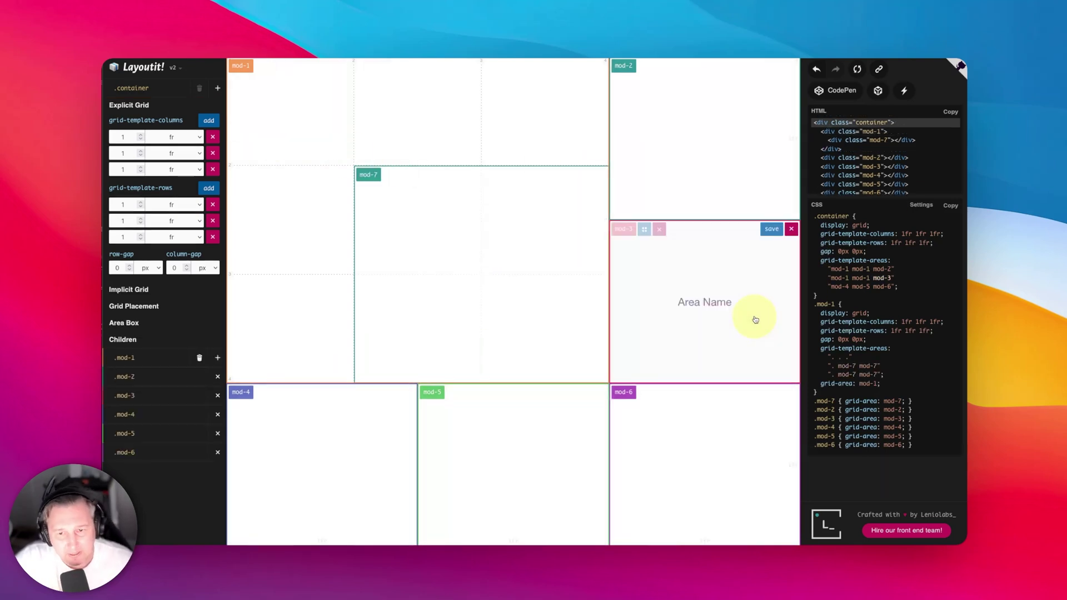
click(644, 229)
click(209, 139)
click(209, 139)
click(417, 429)
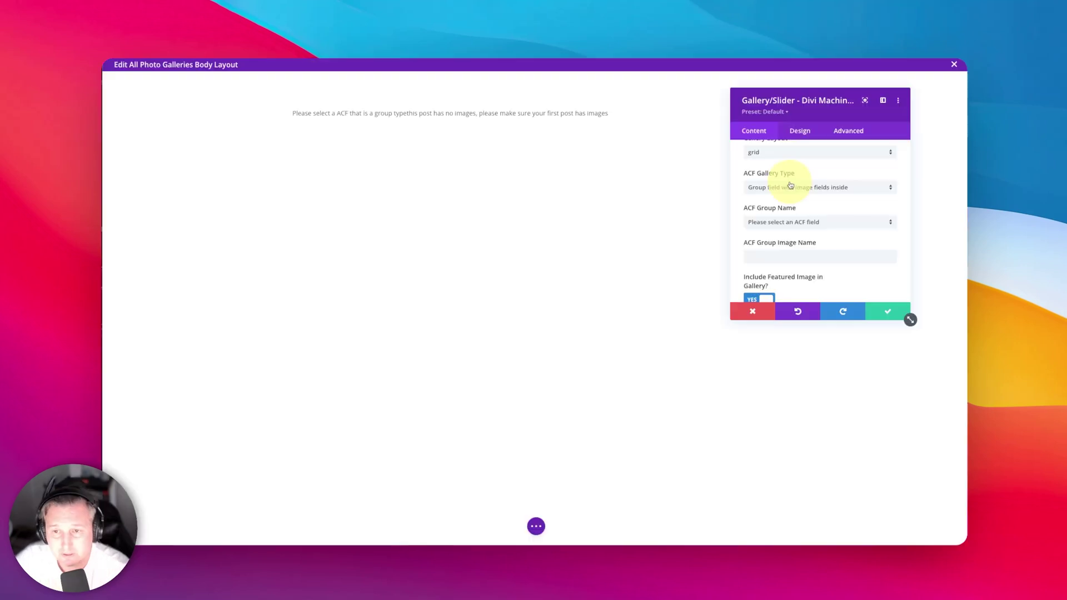
click(776, 184)
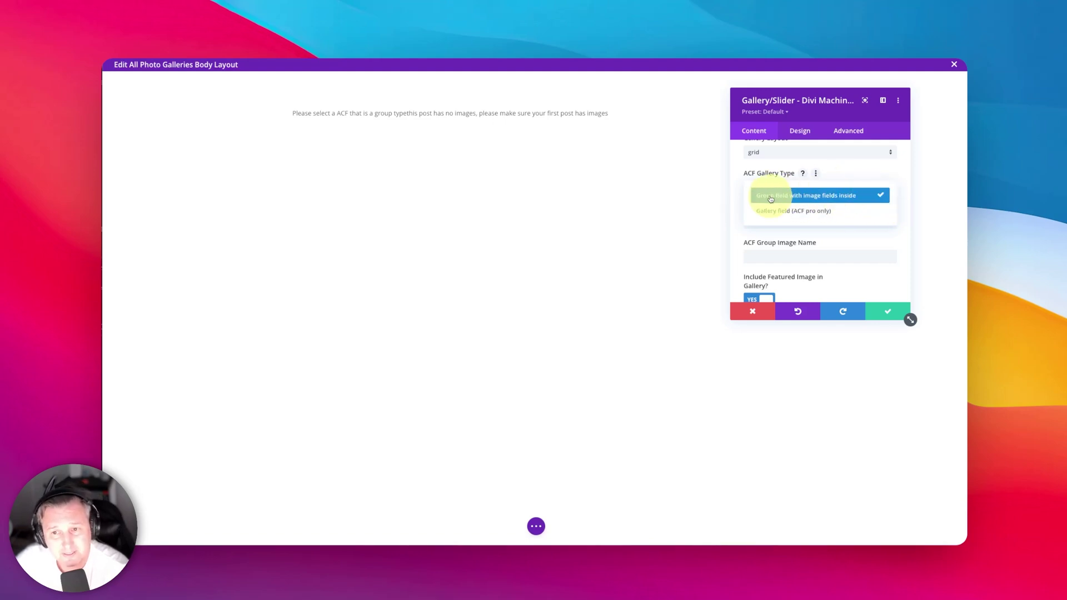
- Use 'Group field with image fields inside' with group Gallery Images, and show the image-name help
click(736, 199)
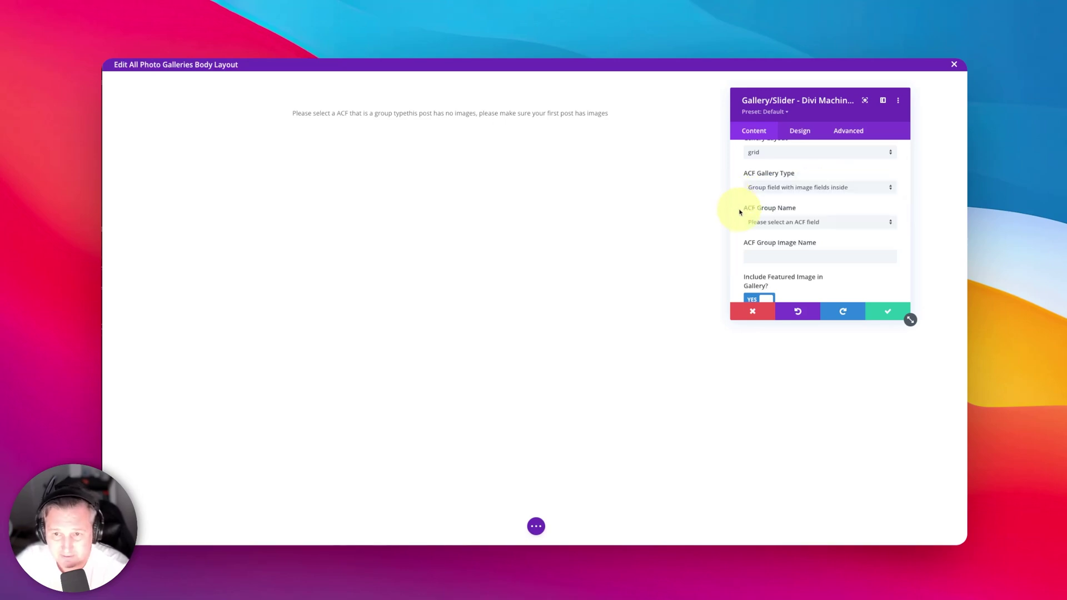
click(765, 222)
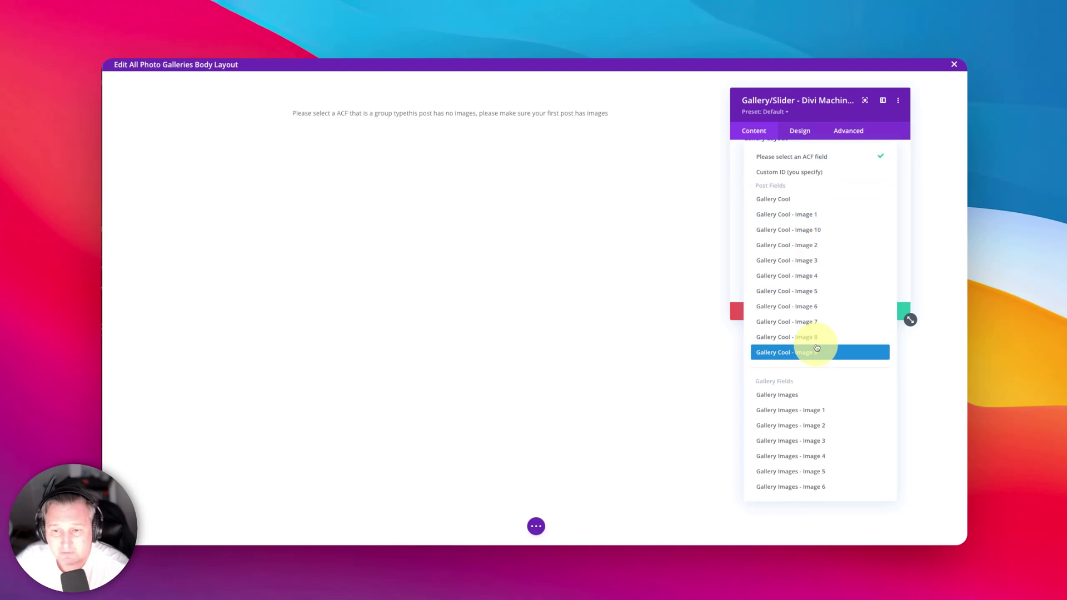
click(803, 394)
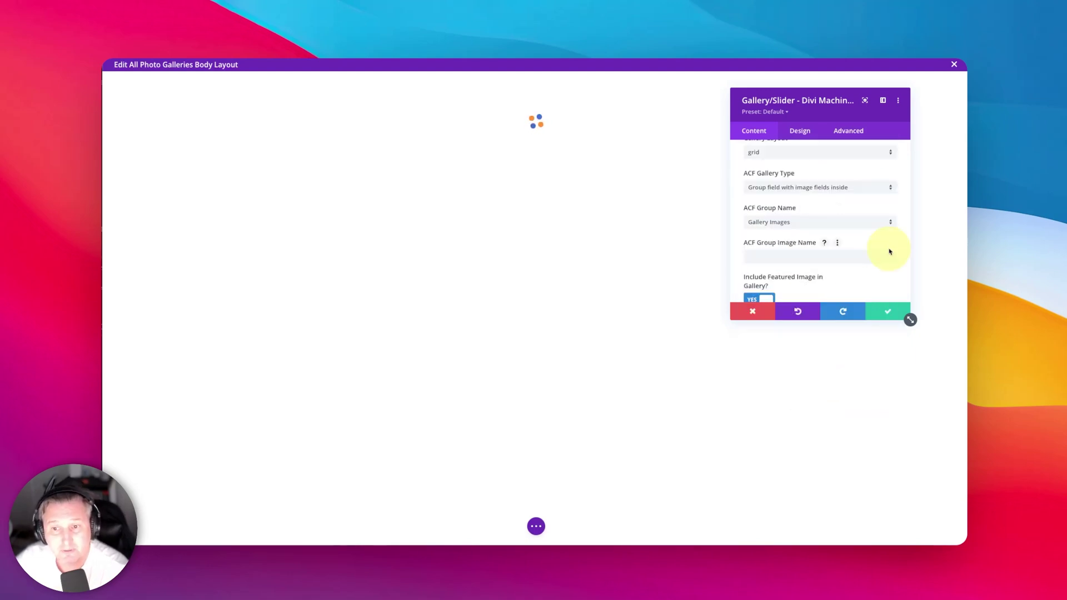
click(825, 245)
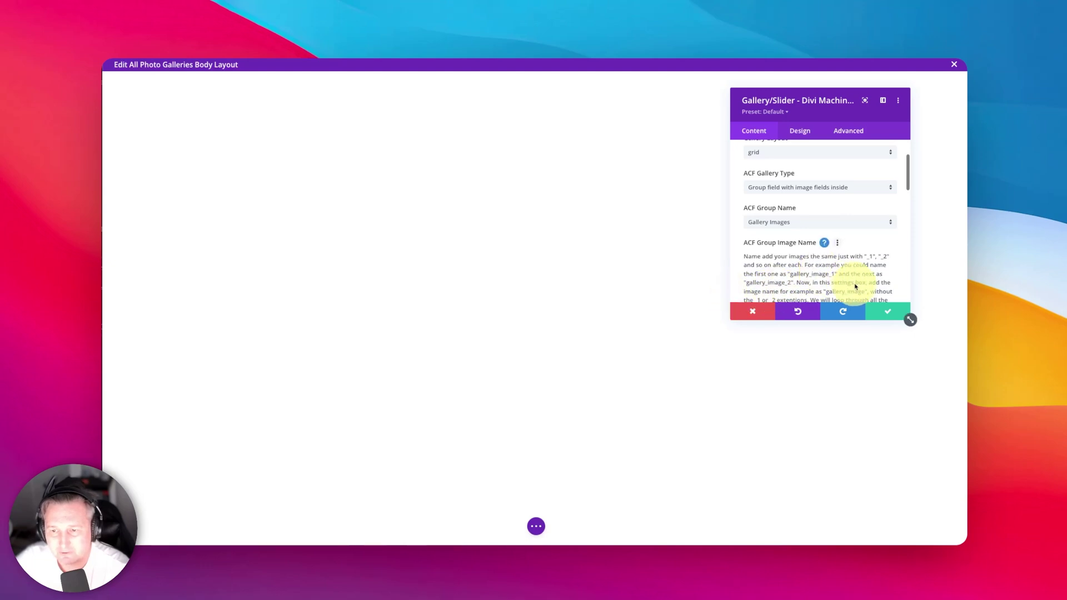
scroll(839, 254, down, 3)
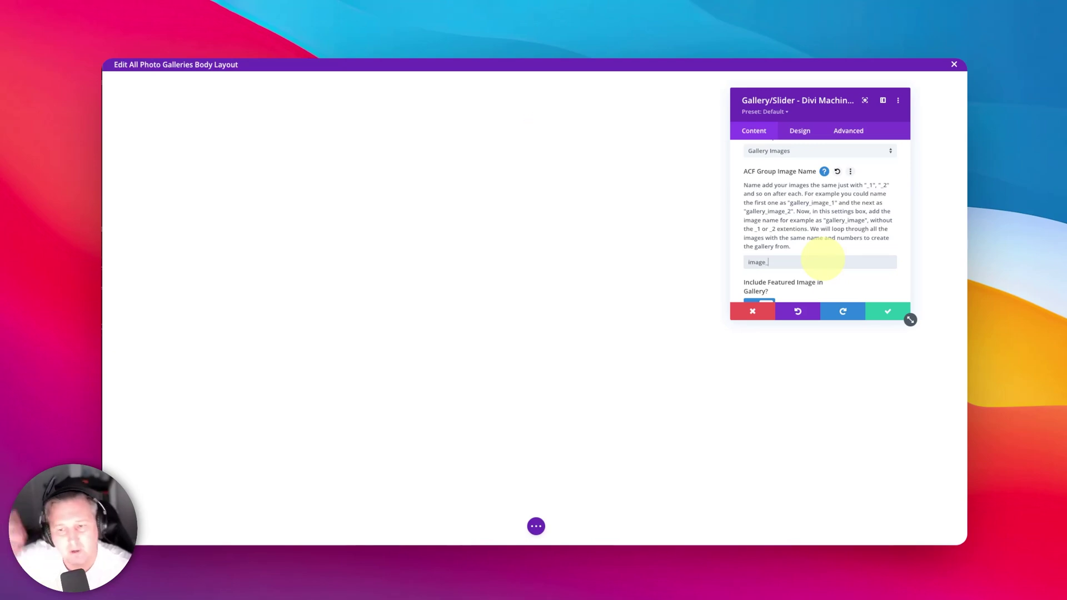
scroll(824, 259, down, 3)
- Turn off Include Featured Image, set Image Count to 6, and close the module settings
click(756, 179)
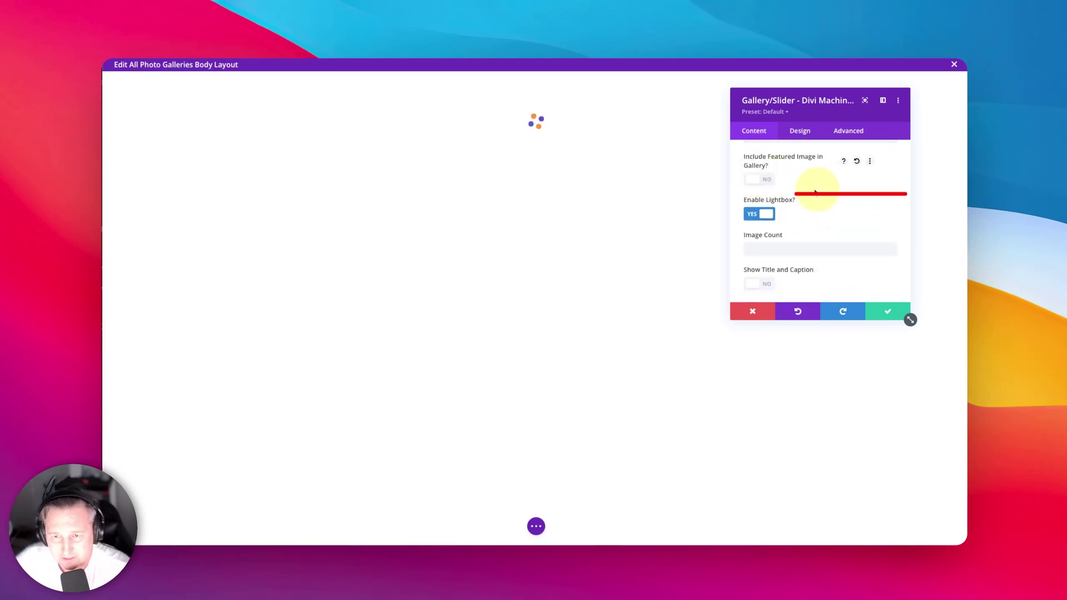
click(764, 248)
text(6)
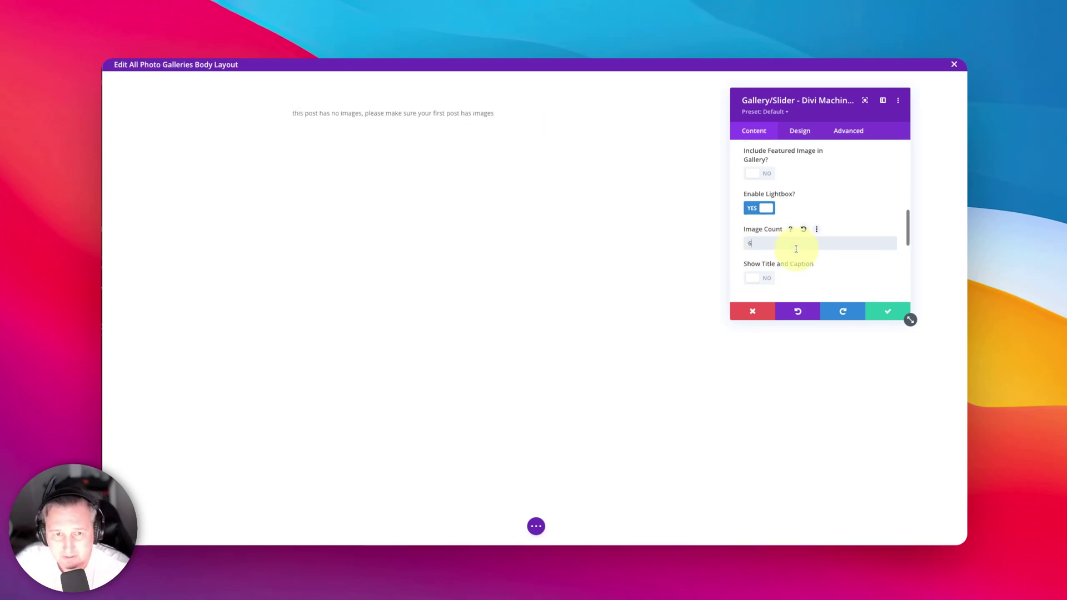
scroll(798, 247, down, 2)
scroll(769, 248, down, 1)
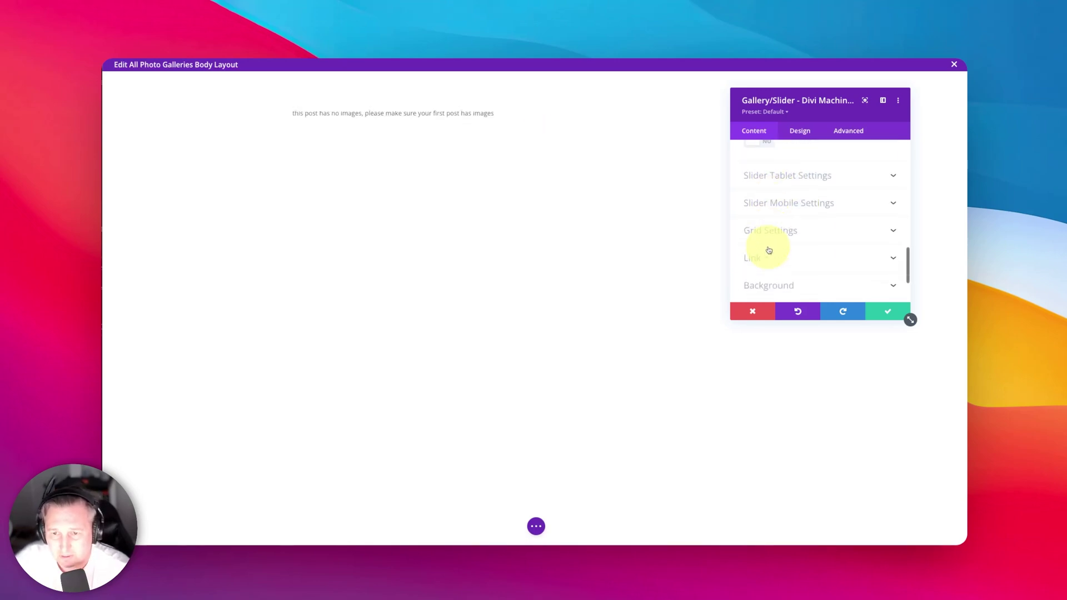
click(774, 228)
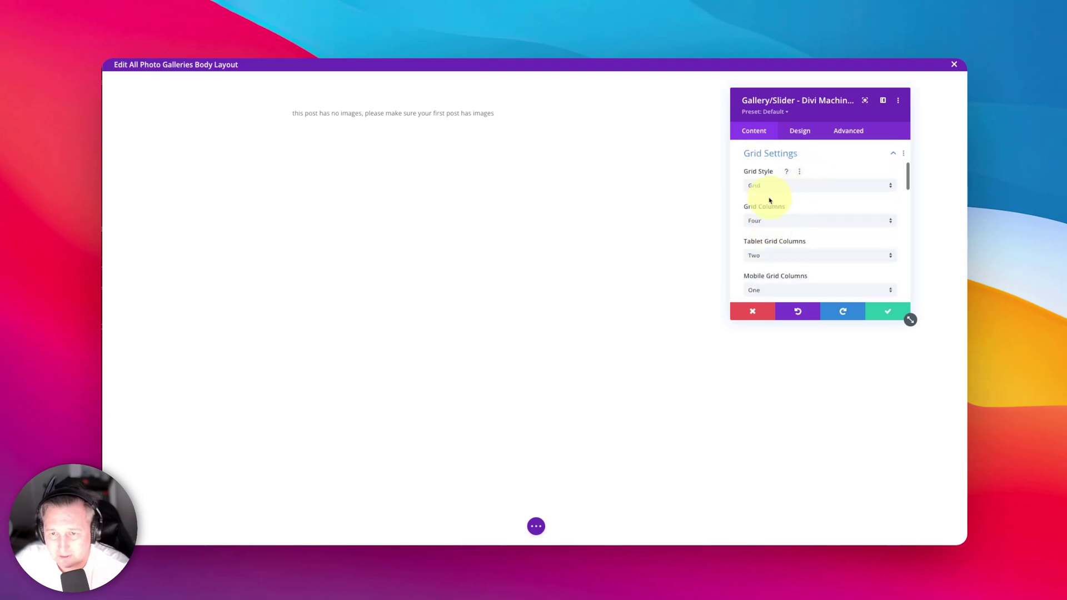
scroll(822, 246, down, 3)
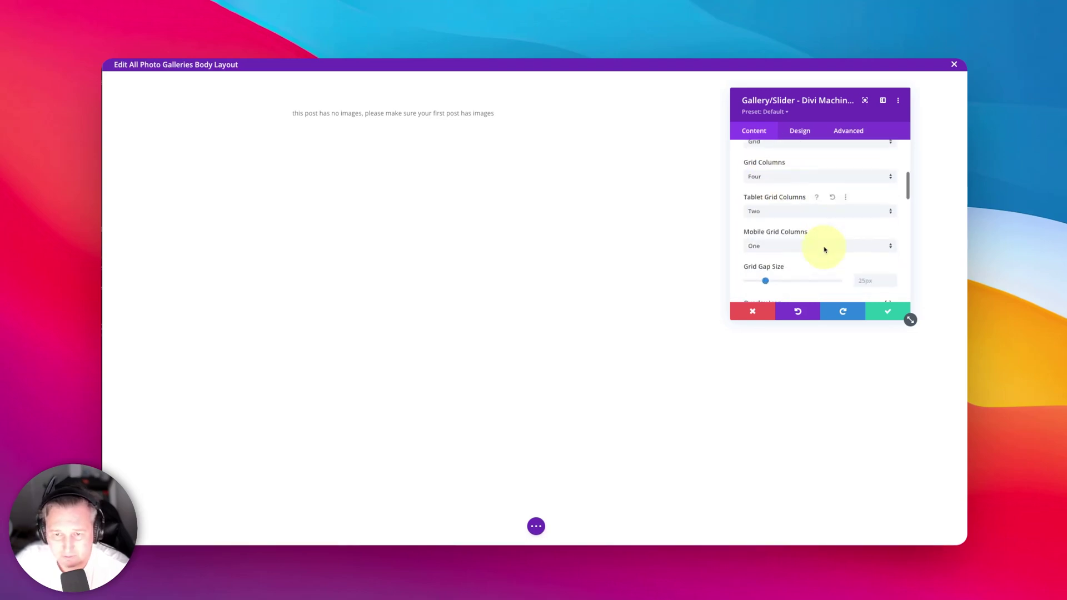
scroll(828, 241, down, 5)
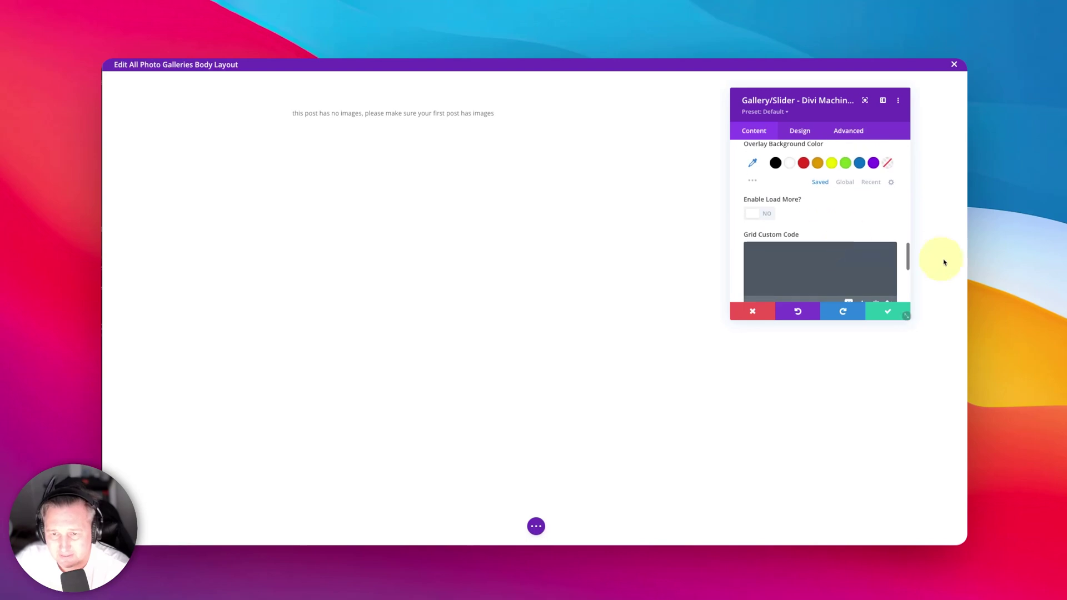
click(886, 311)
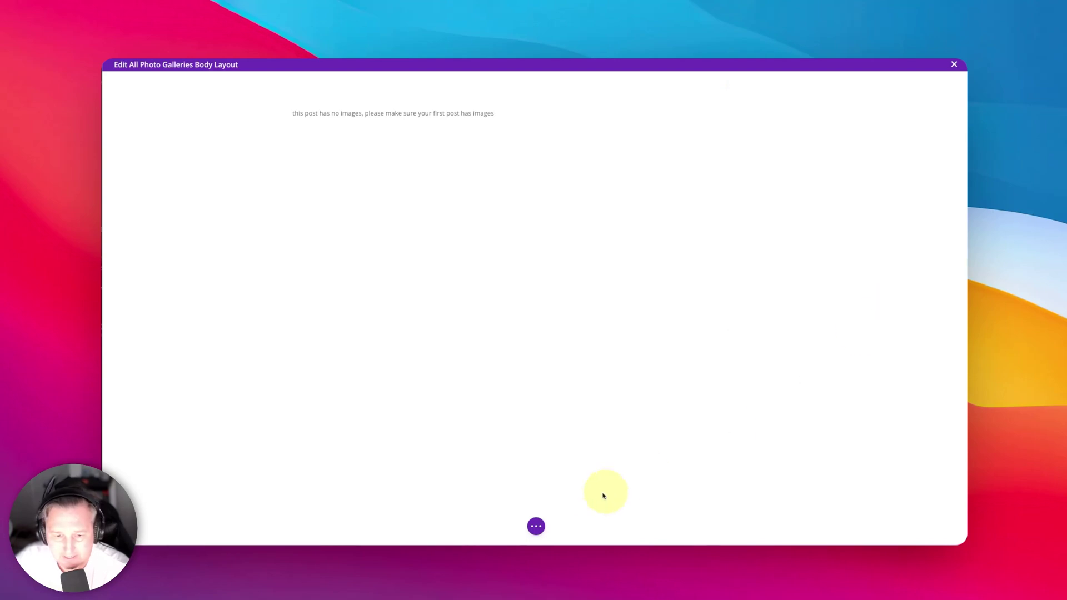
- Save the layout and reopen the All Photo Galleries body layout
click(537, 525)
click(943, 525)
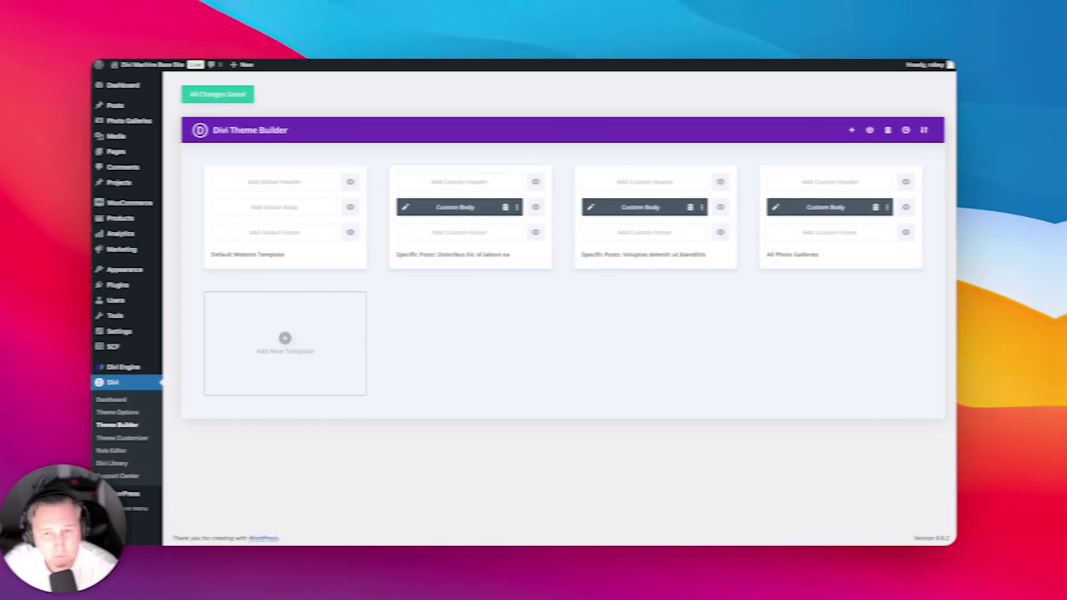
click(784, 209)
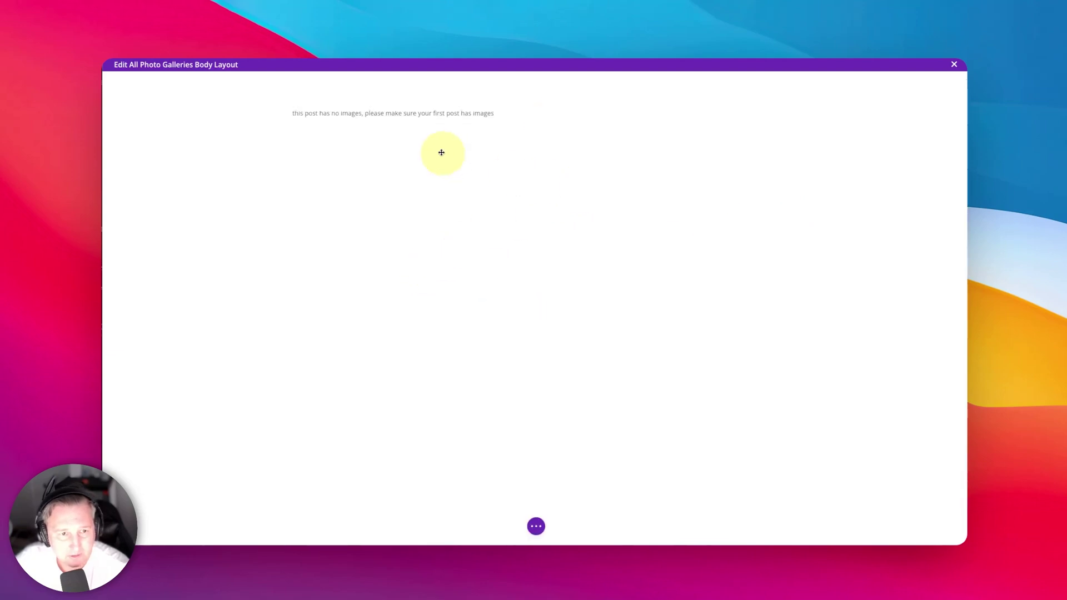
click(537, 528)
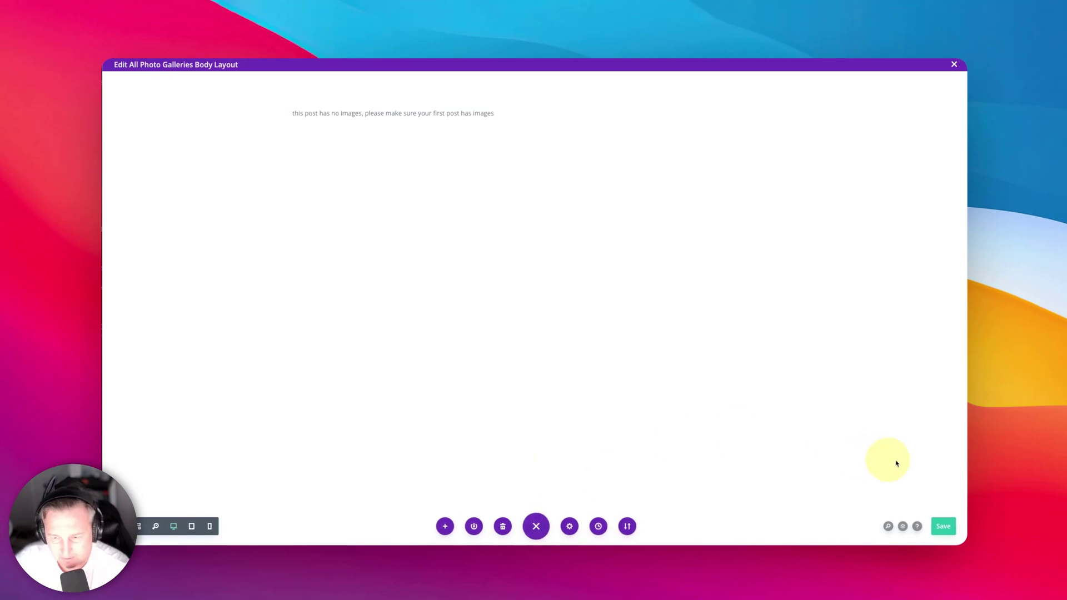
- Set the body template's Divi Engine Example Post Type to Photo Galleries
click(569, 527)
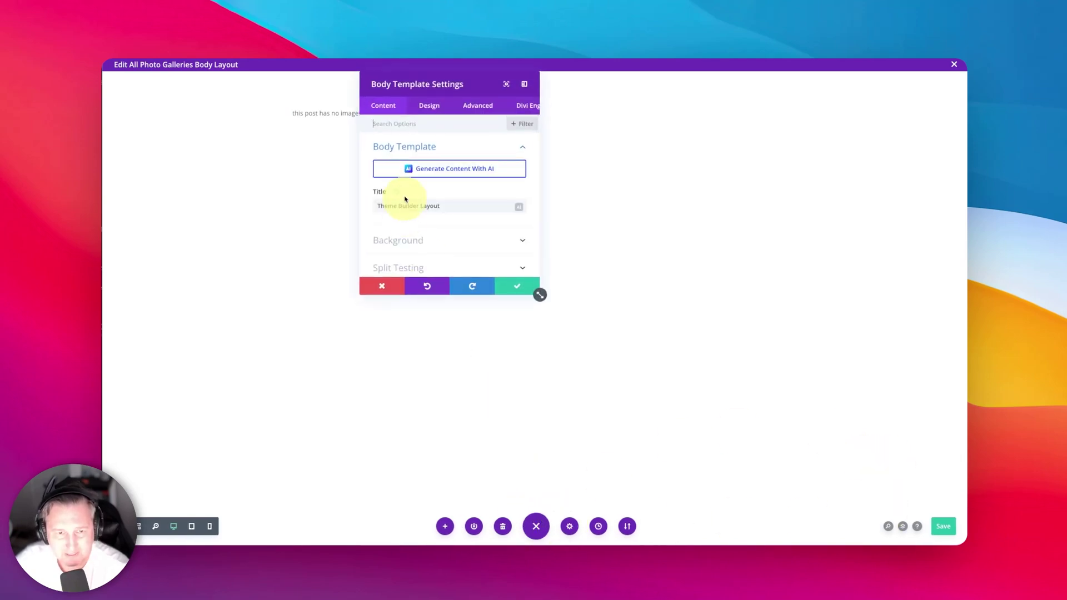
click(522, 104)
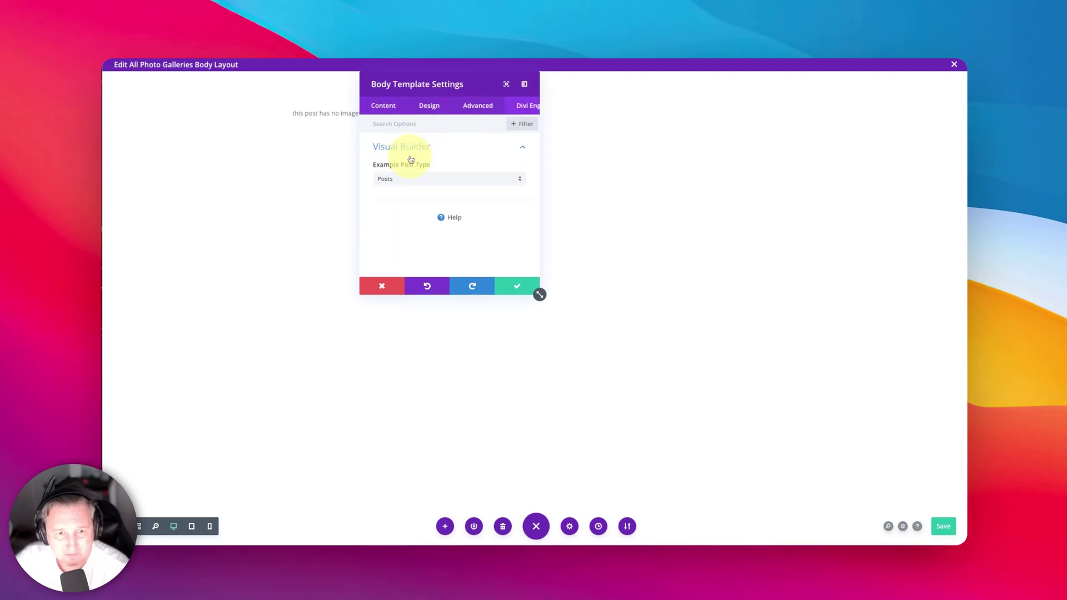
click(398, 177)
click(408, 276)
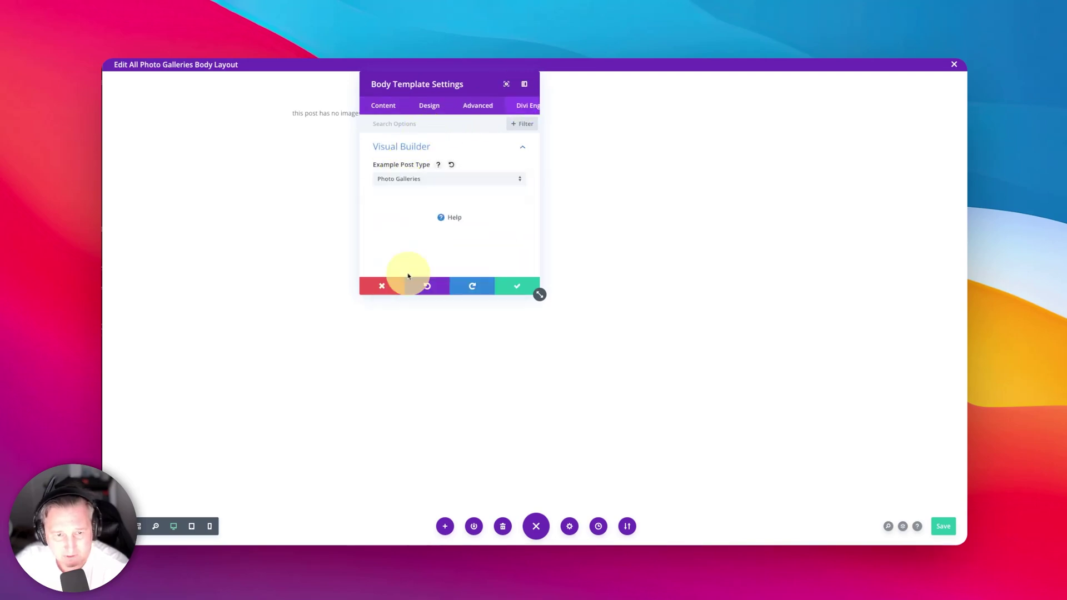
click(514, 288)
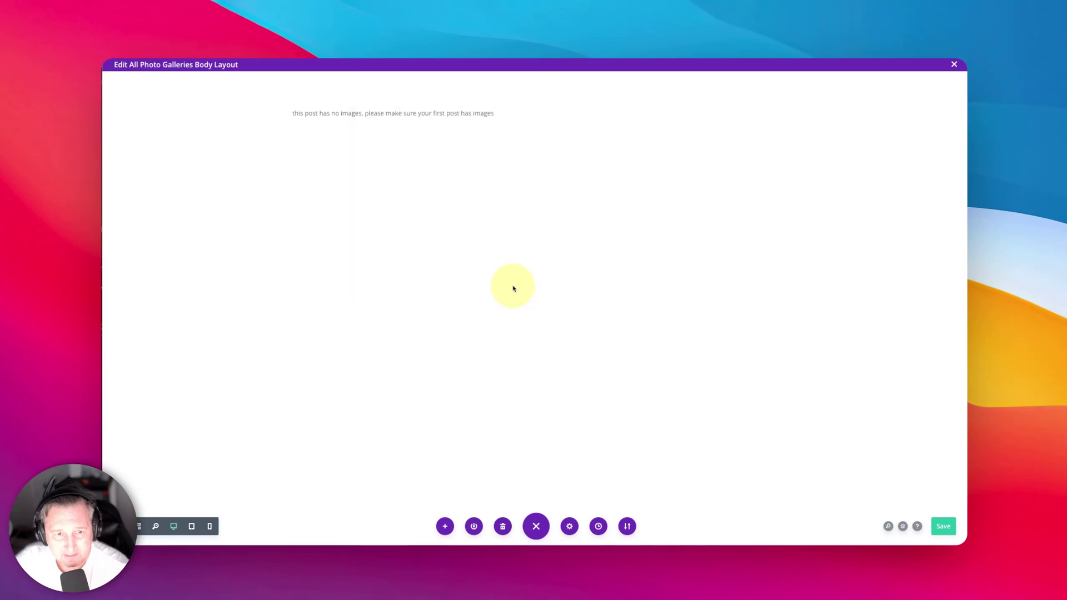
- Save and reopen the body layout to refresh the gallery preview
click(947, 527)
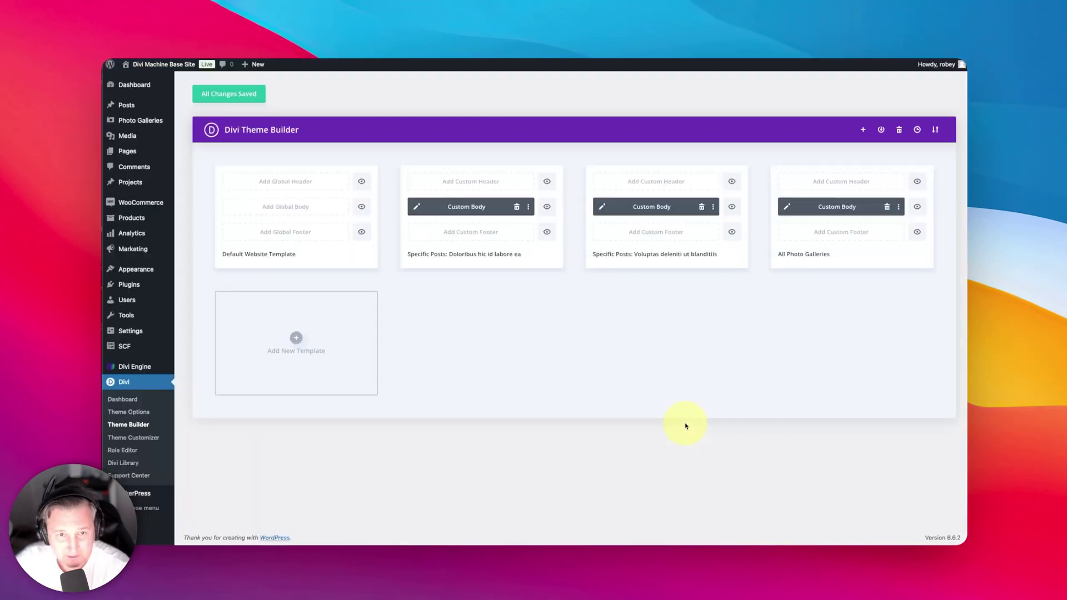
click(786, 208)
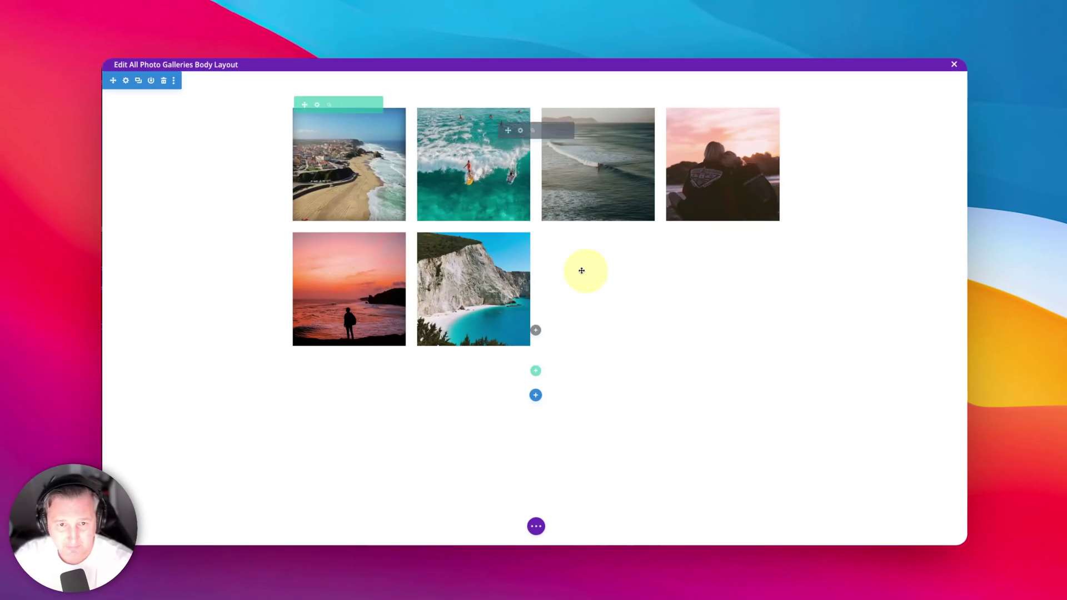
click(520, 130)
- Move the settings panel beside the photos and show the Grid Custom Code help under Grid Settings
drag(461, 94, 849, 143)
scroll(805, 283, down, 5)
click(797, 204)
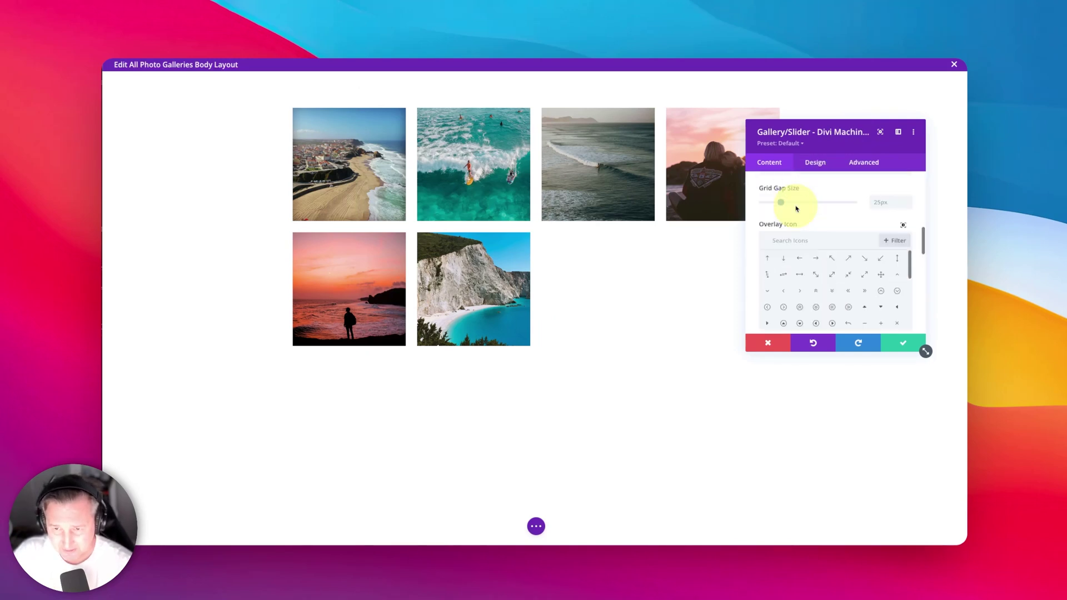
scroll(817, 278, down, 5)
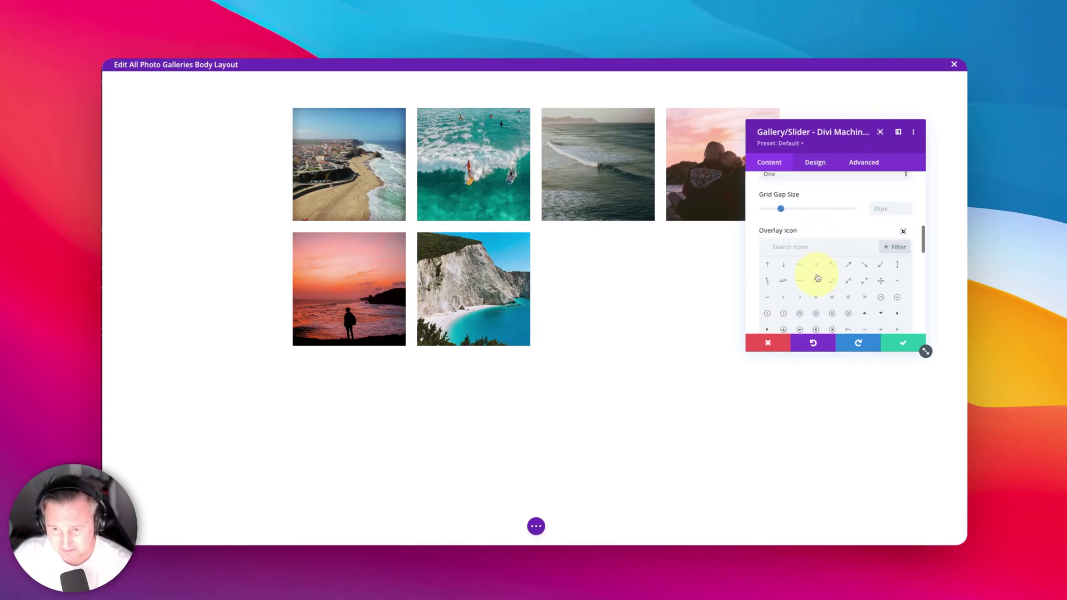
scroll(817, 278, down, 5)
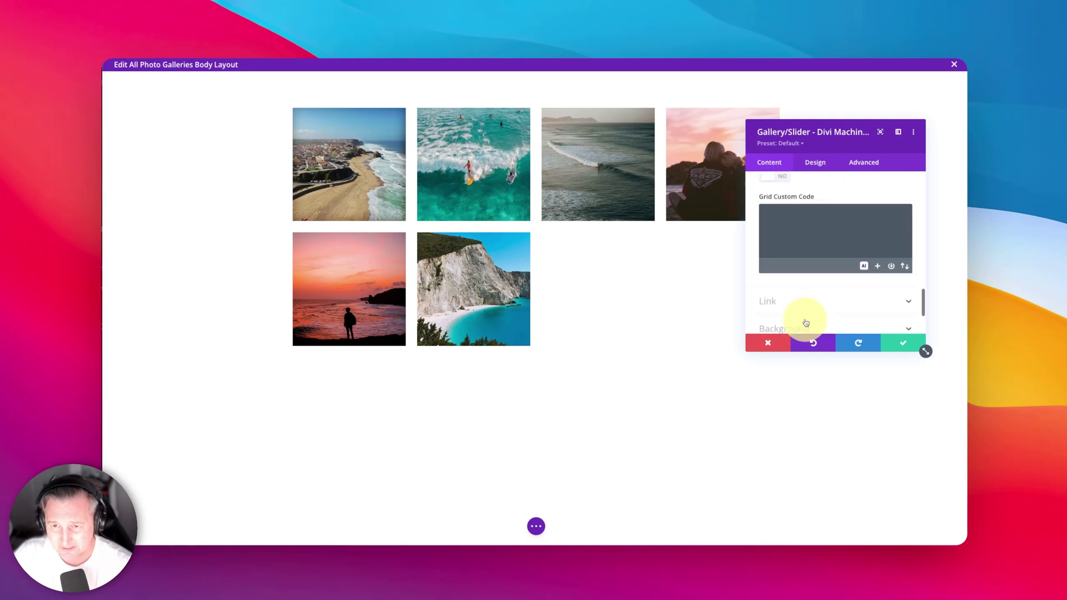
scroll(806, 321, down, 4)
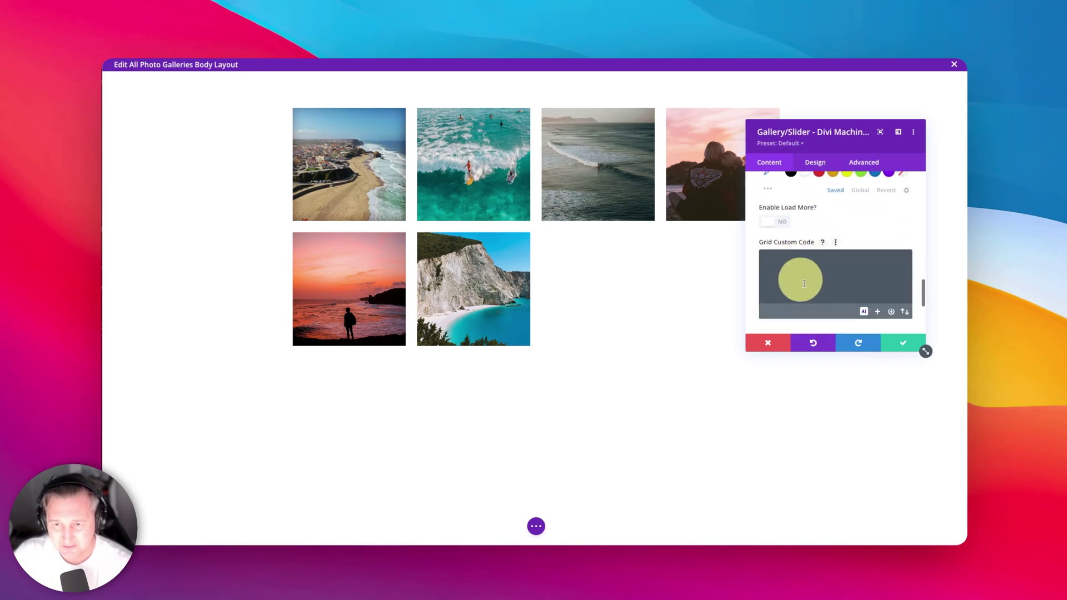
scroll(806, 284, down, 3)
scroll(801, 266, up, 2)
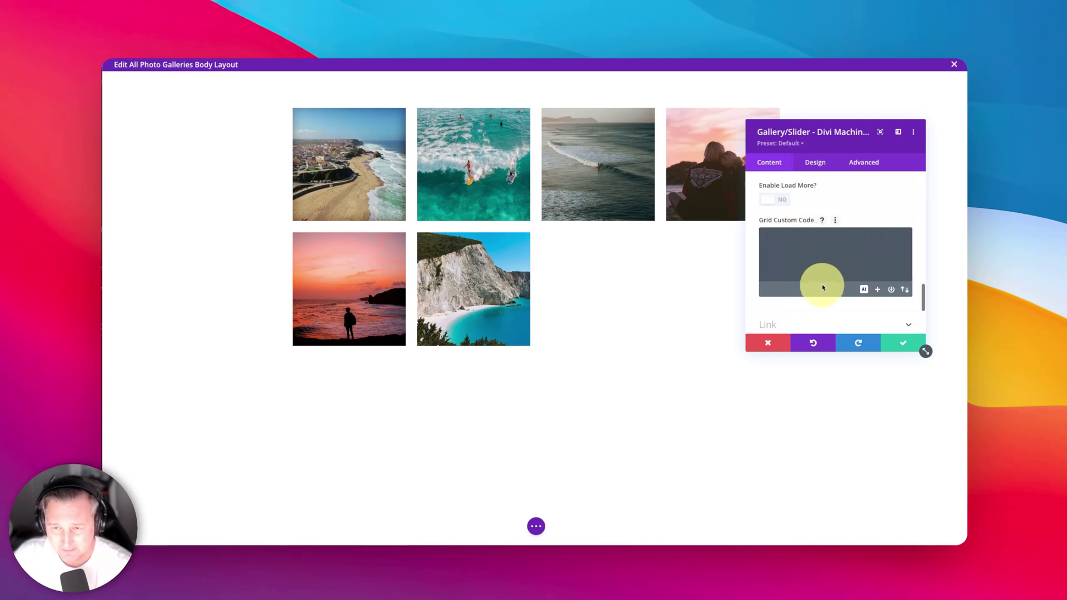
click(825, 221)
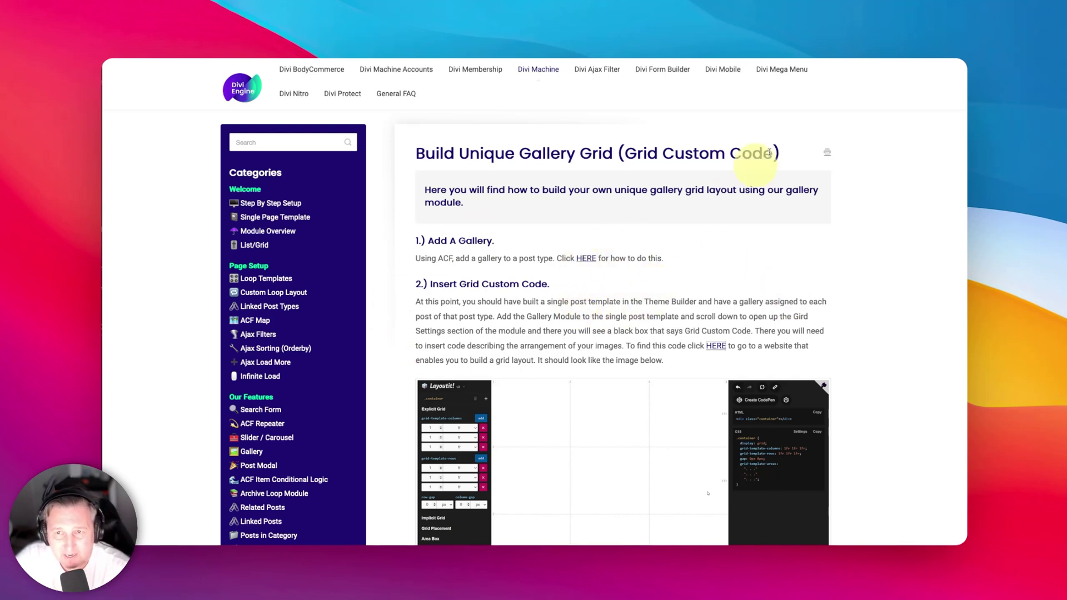
- Follow the HERE link on the Gallery Grid help page to Layoutit!
click(716, 348)
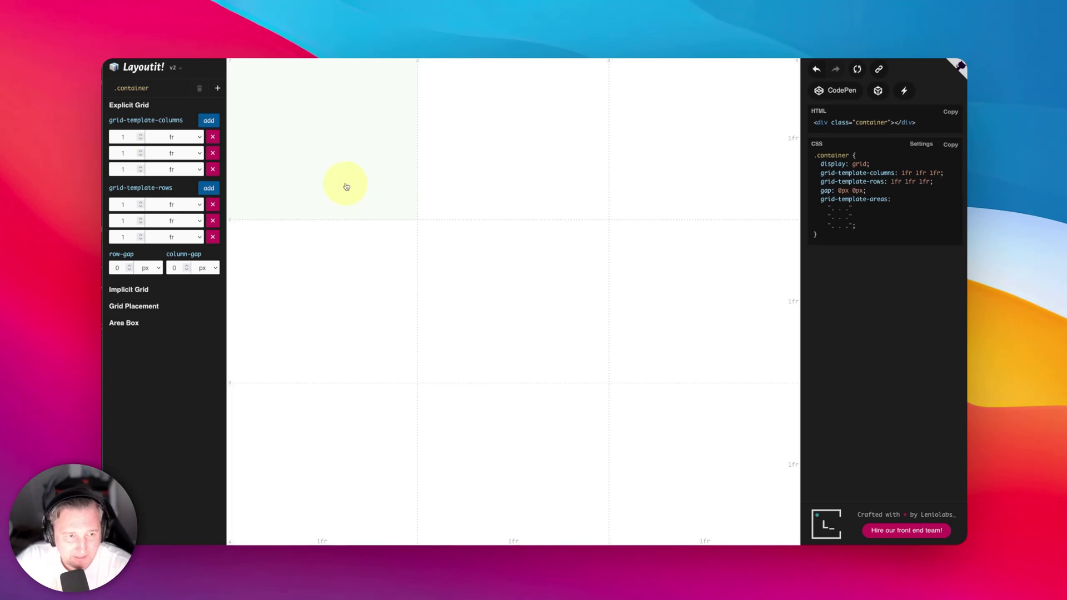
- Create area mod-1 covering the top-left 2×2 block
drag(332, 179, 497, 225)
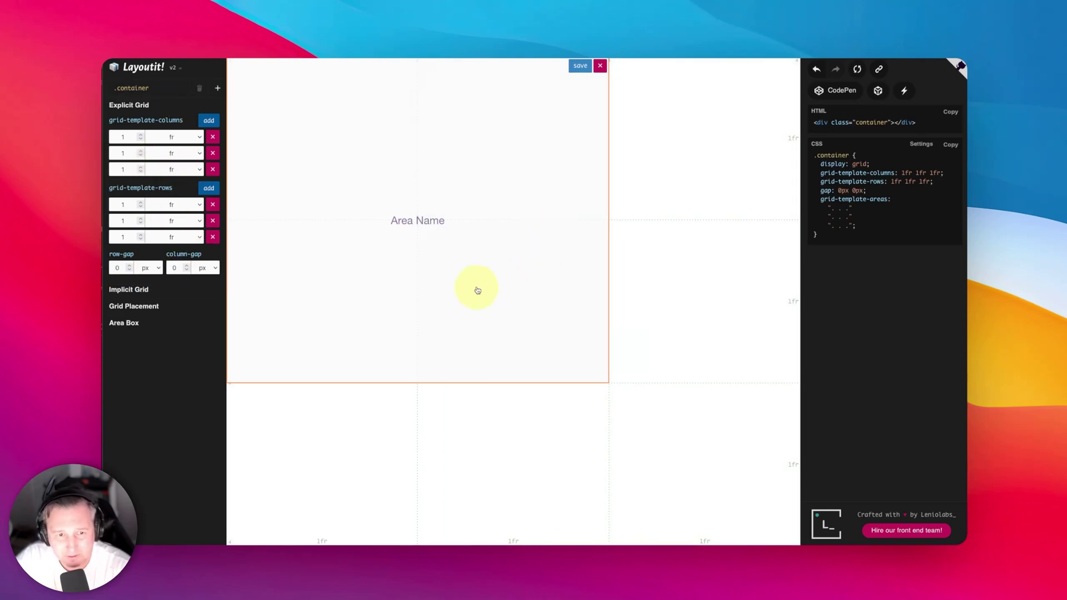
text(mod-1)
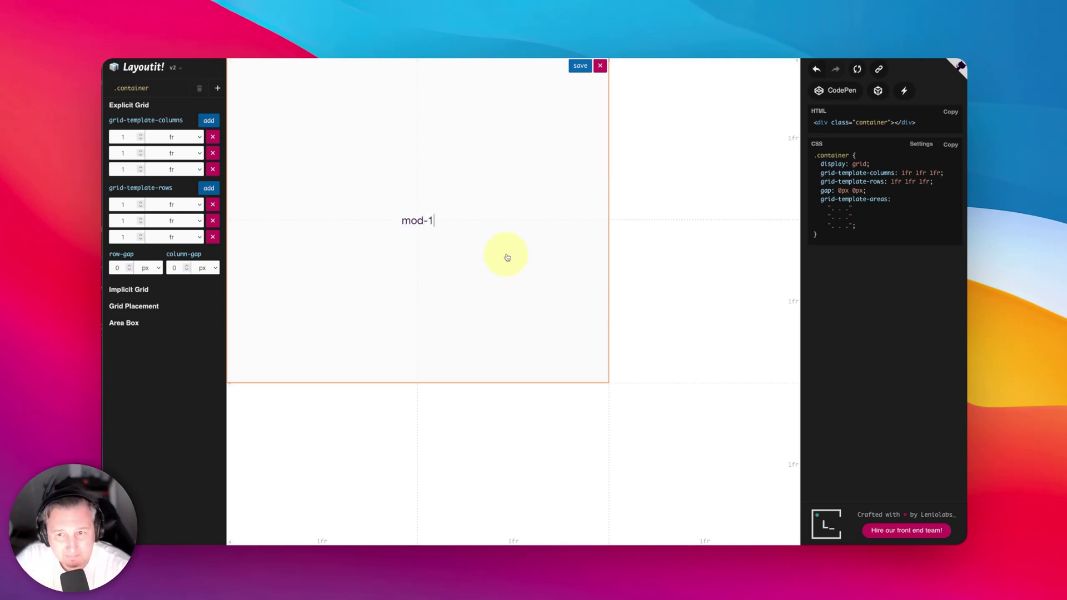
key(Return)
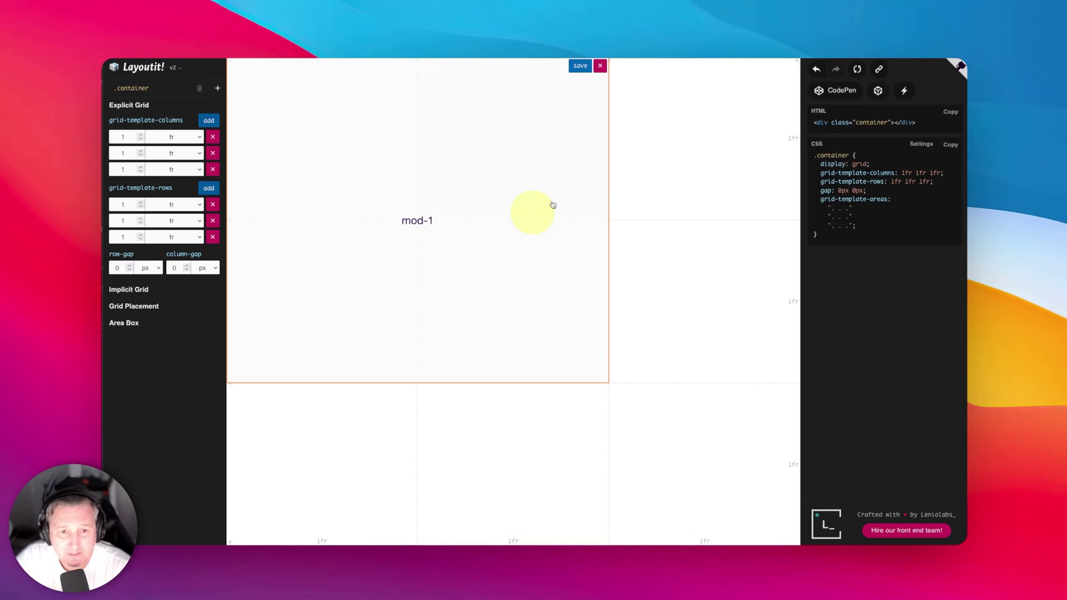
click(708, 138)
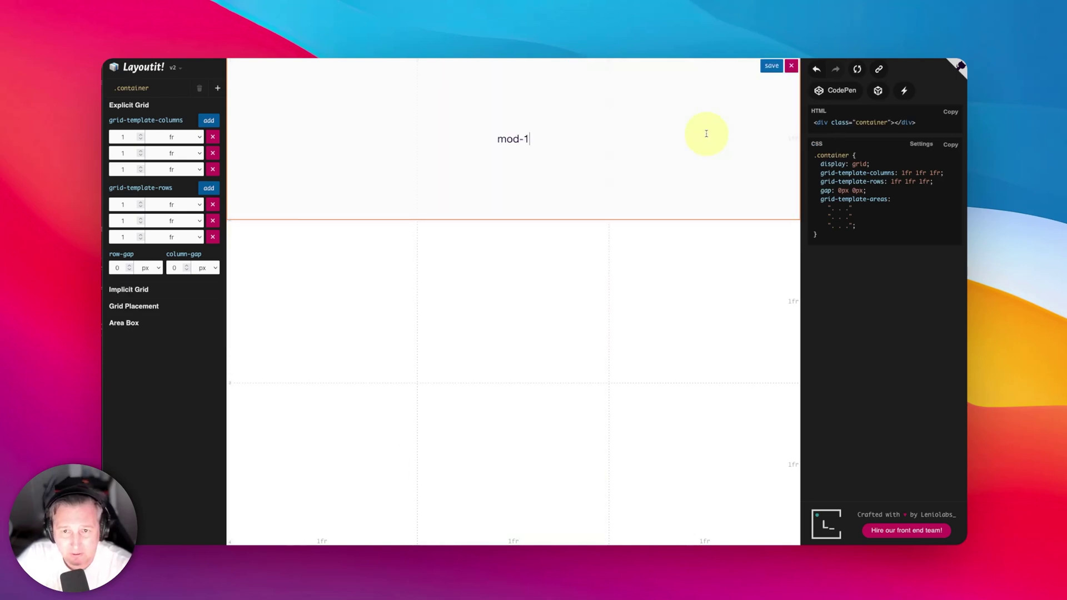
drag(707, 134, 465, 272)
click(581, 68)
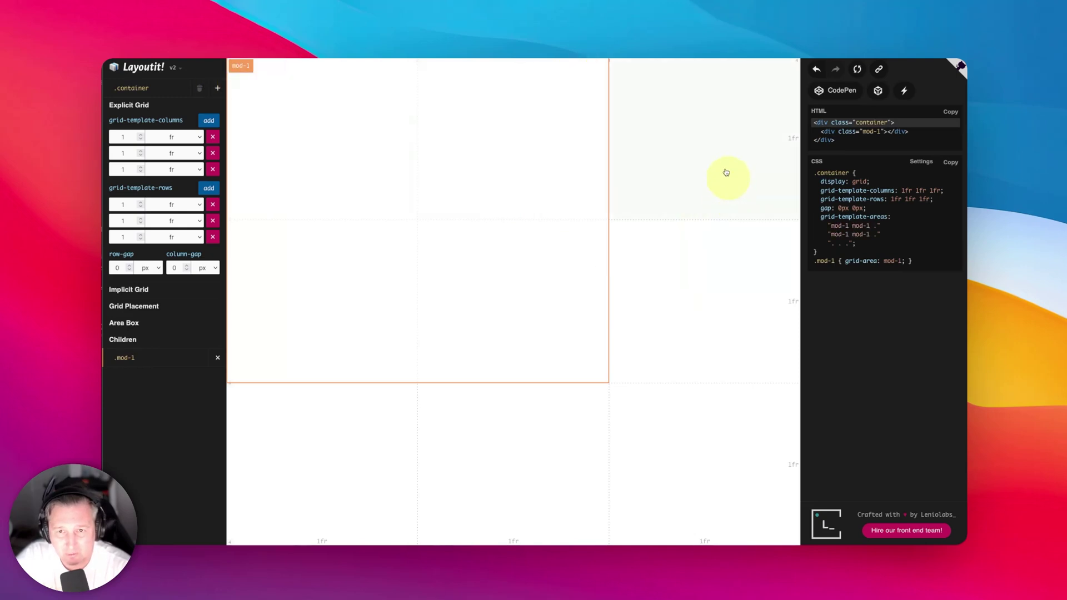
- Add mod-2 in the top-right cell and mod-3 in the middle-right cell
click(721, 154)
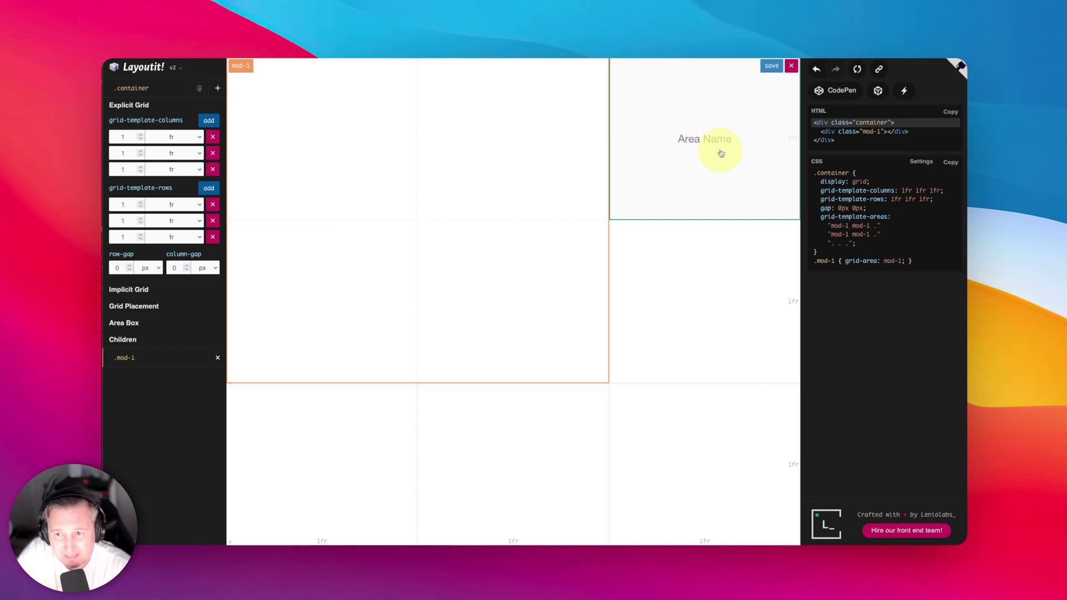
text(mod-2)
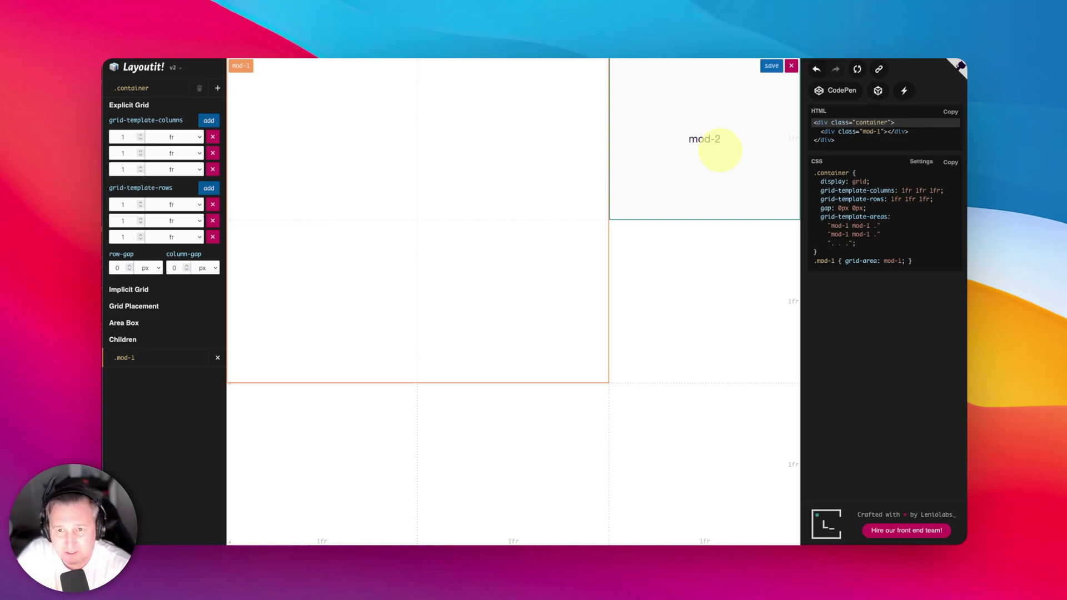
drag(720, 150, 690, 299)
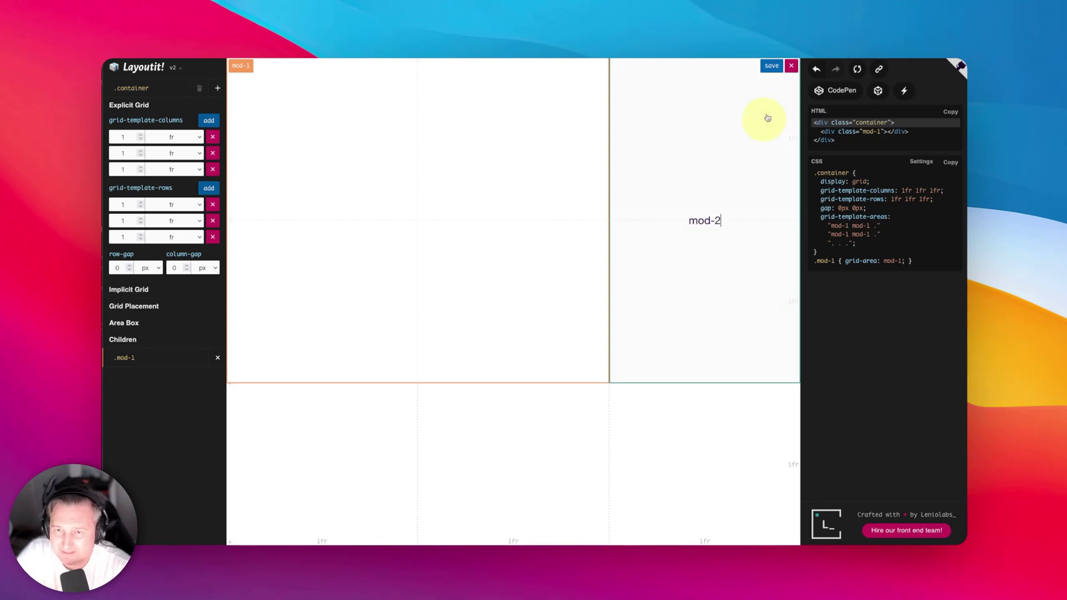
drag(778, 59, 715, 143)
click(772, 65)
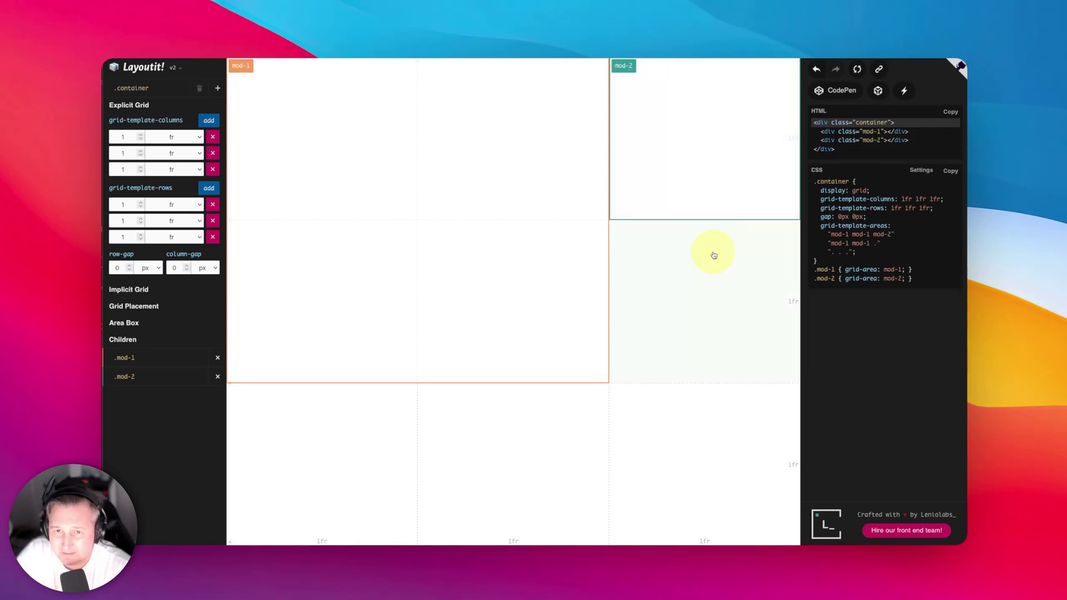
click(693, 286)
text(mod)
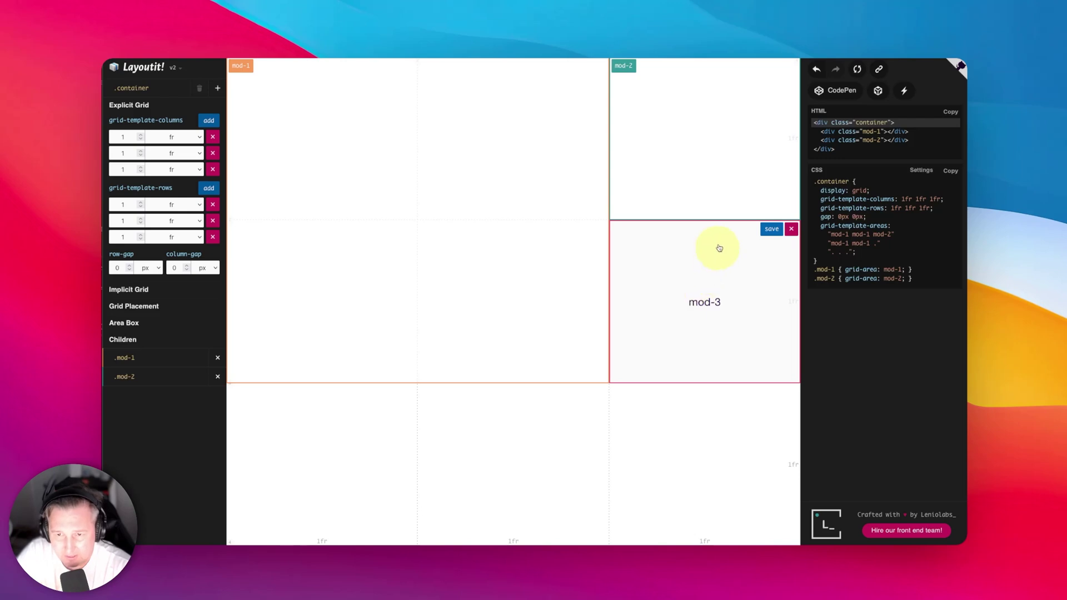
text(-3)
key(Return)
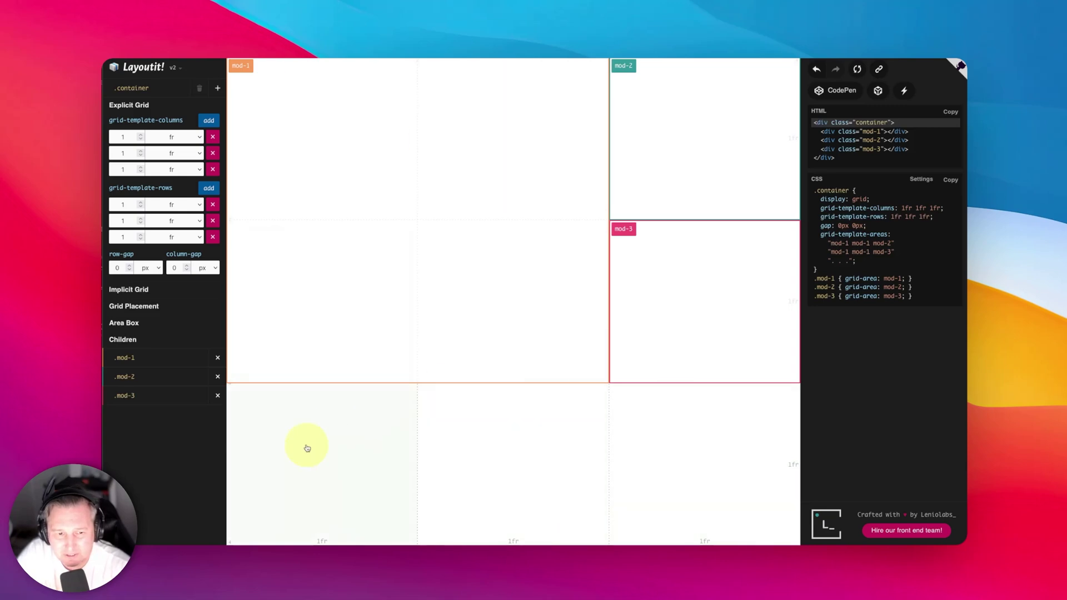
- Add bottom-row areas mod-4, mod-5 and mod-6, then select the grid-template-areas rows
click(310, 476)
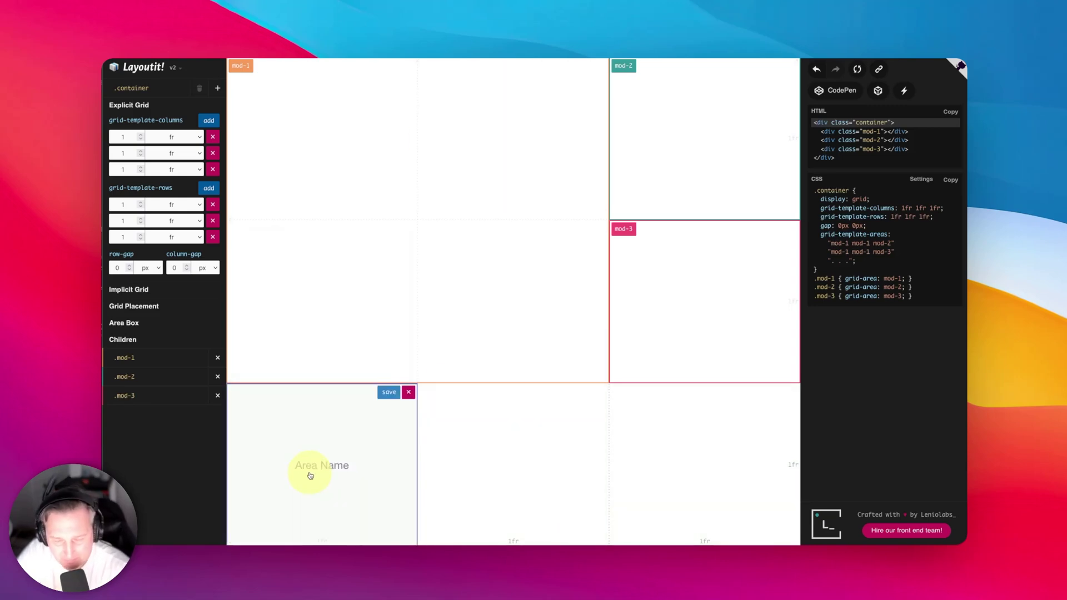
text(mod-0)
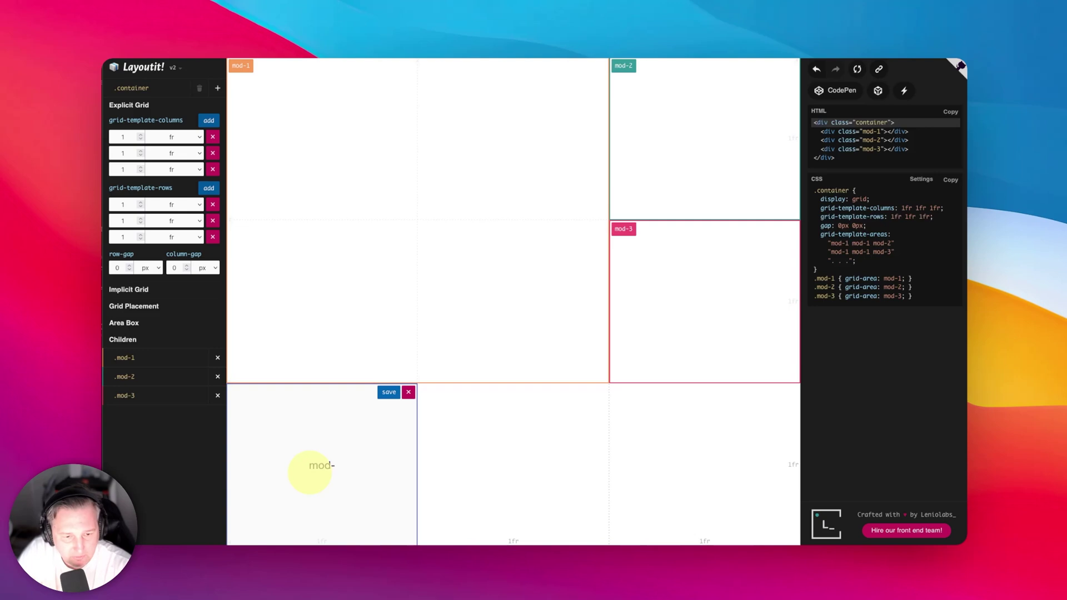
click(389, 392)
click(529, 453)
text(mo)
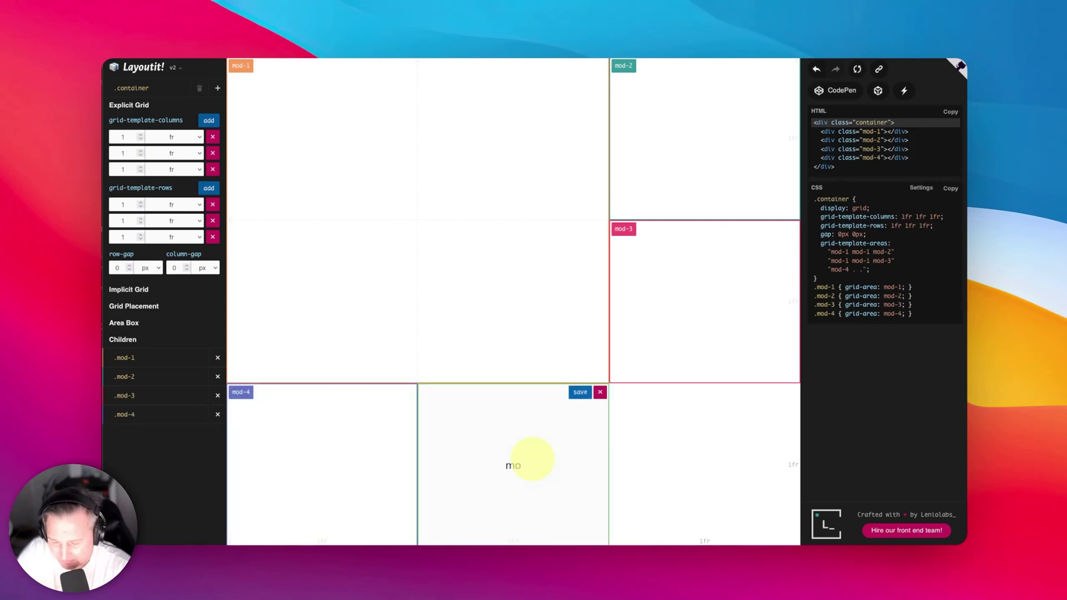
text(d-5)
click(580, 392)
click(683, 440)
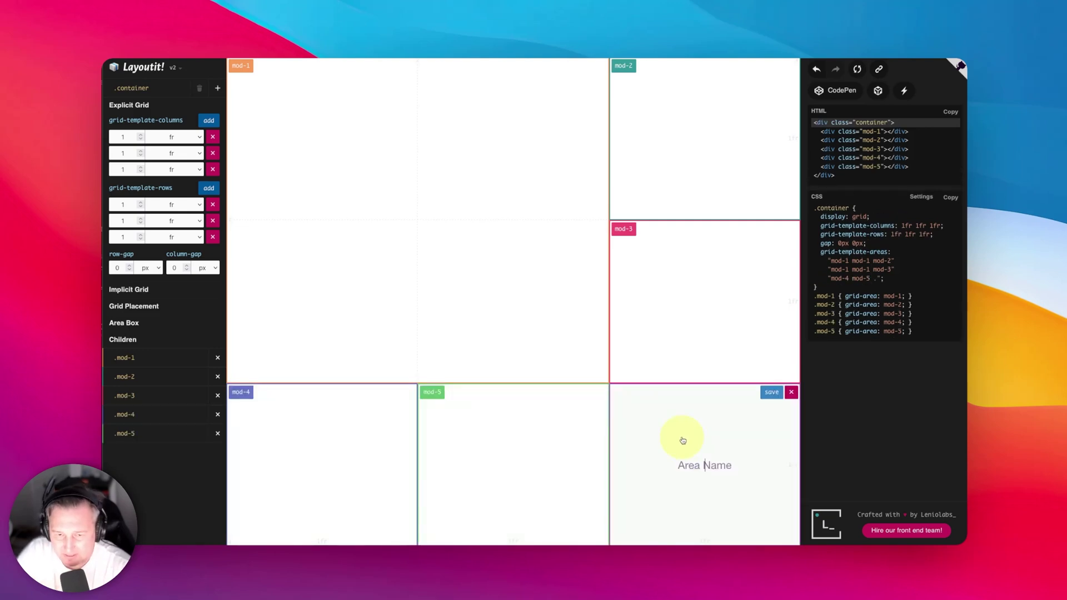
text(mod-6)
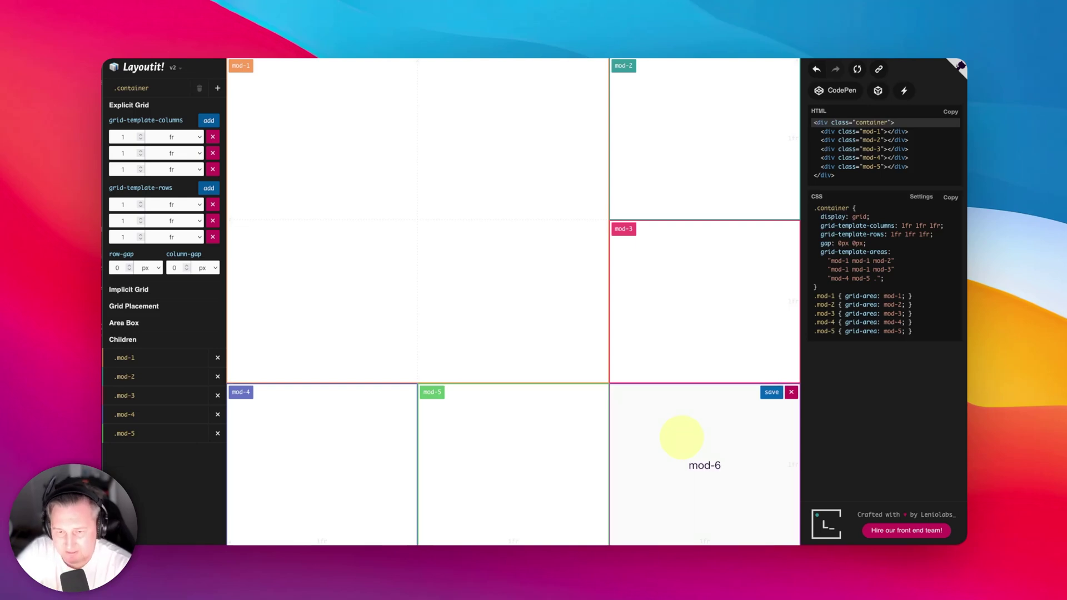
click(776, 391)
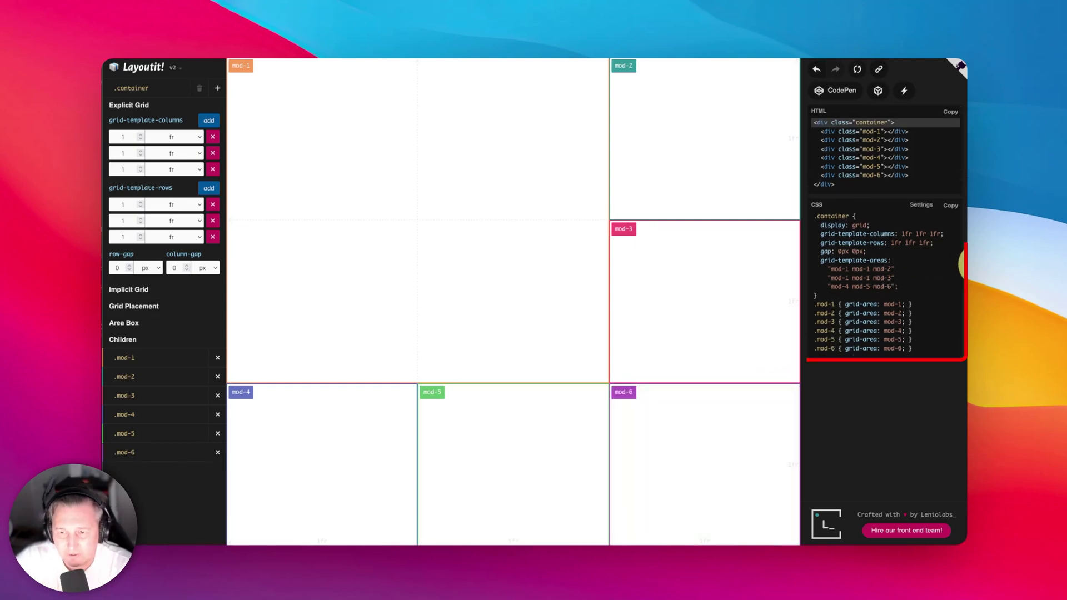
click(873, 288)
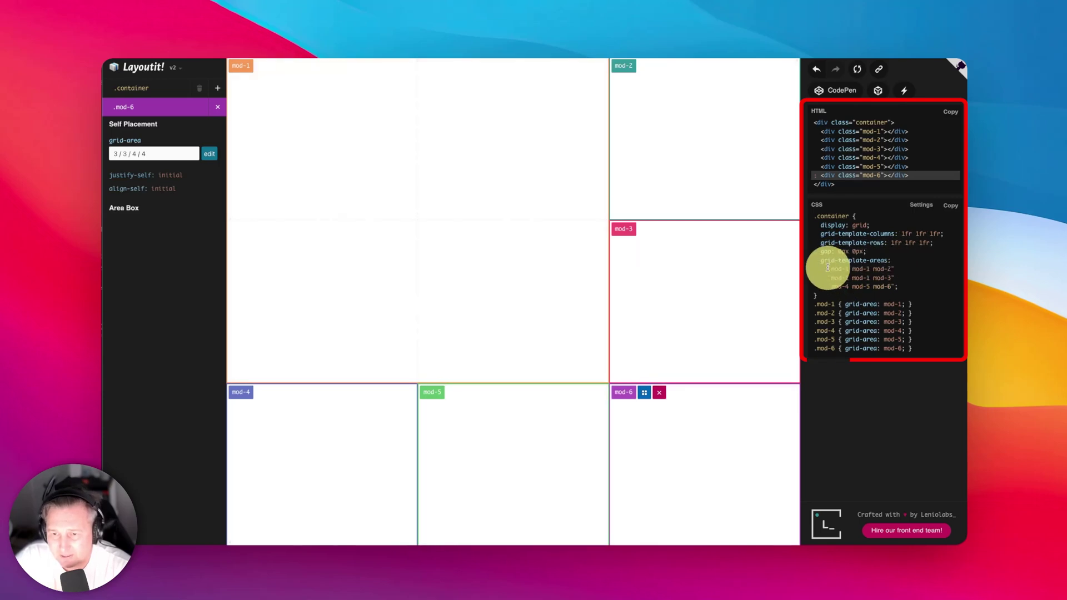
drag(827, 268, 891, 286)
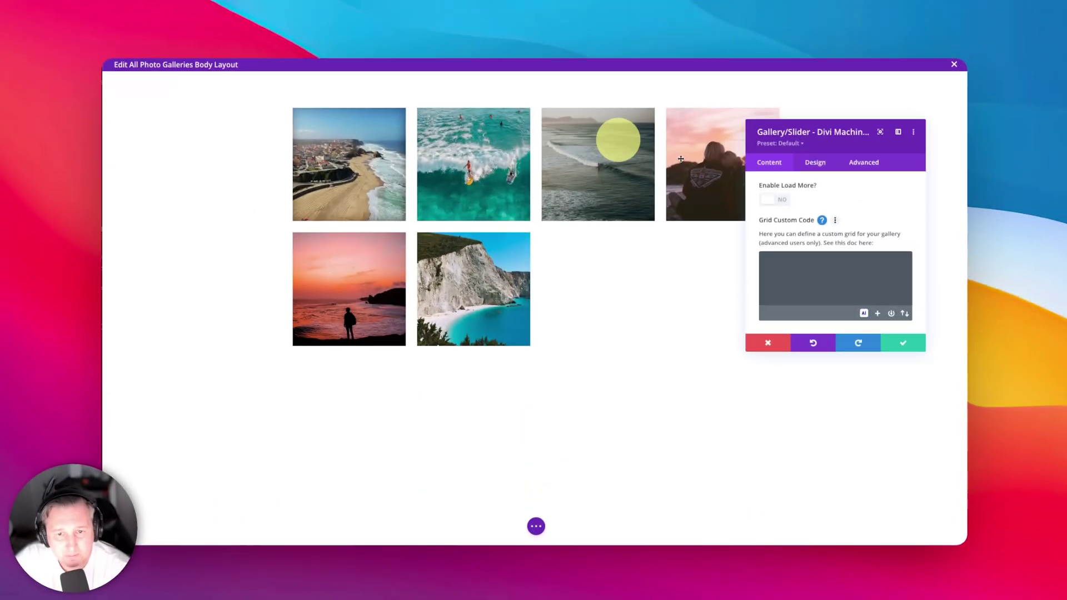
- Paste the area rows into Grid Custom Code, then make mod-1 a nested grid in Layoutit!
key(super+v)
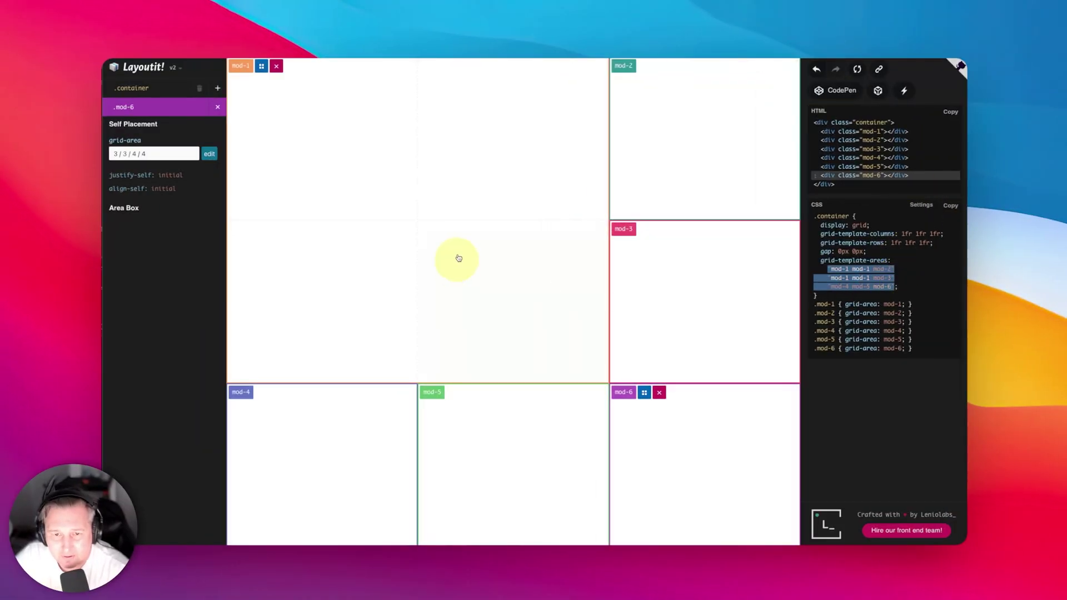
click(261, 67)
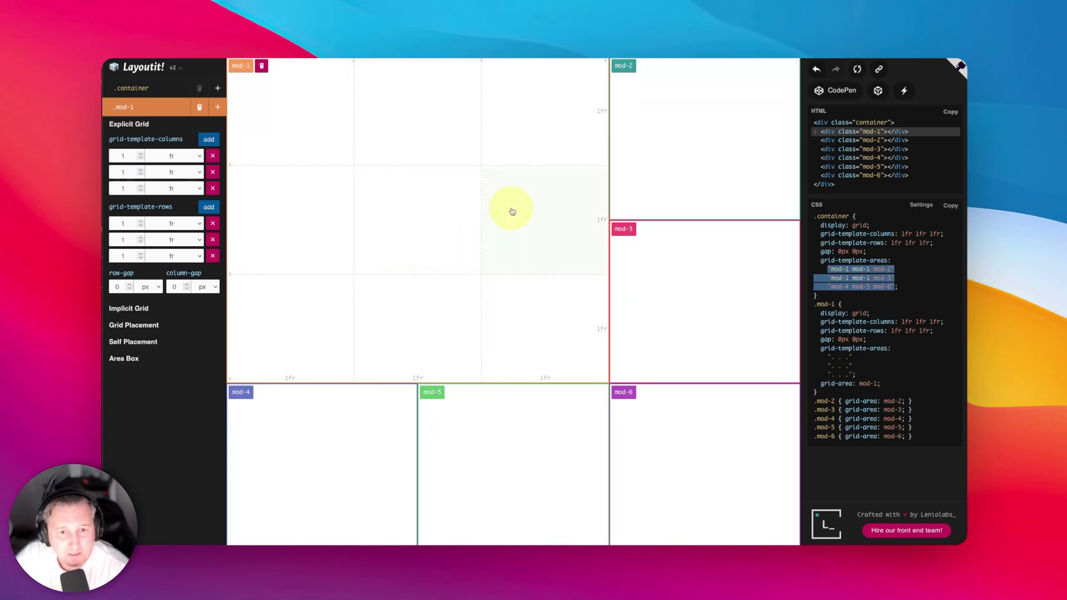
- Create a nested mod-7 area over mod-1's lower-right 2×2 cells
drag(453, 267, 543, 329)
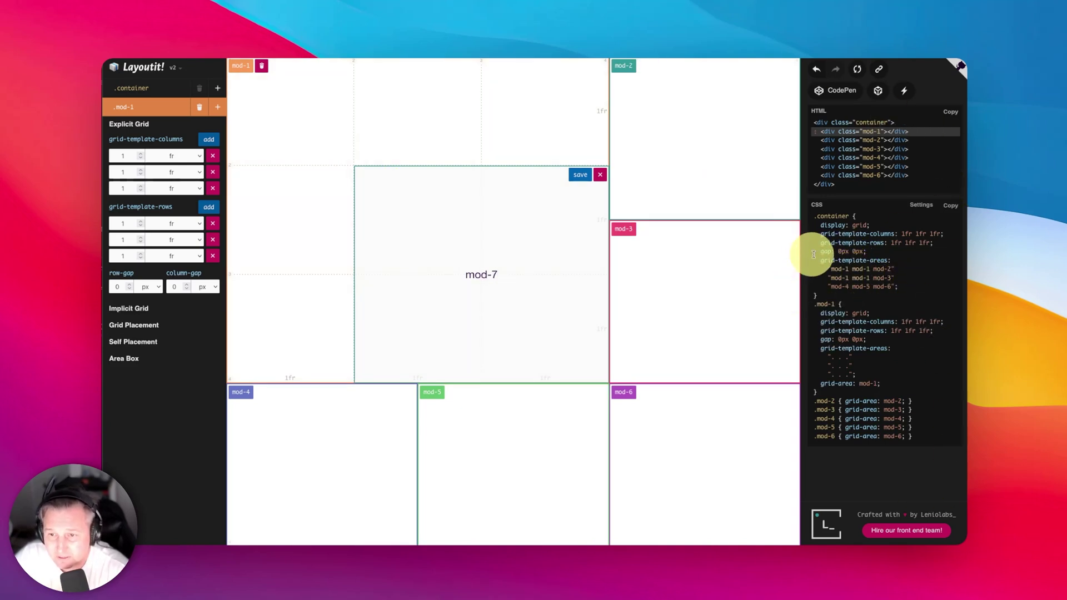
click(581, 175)
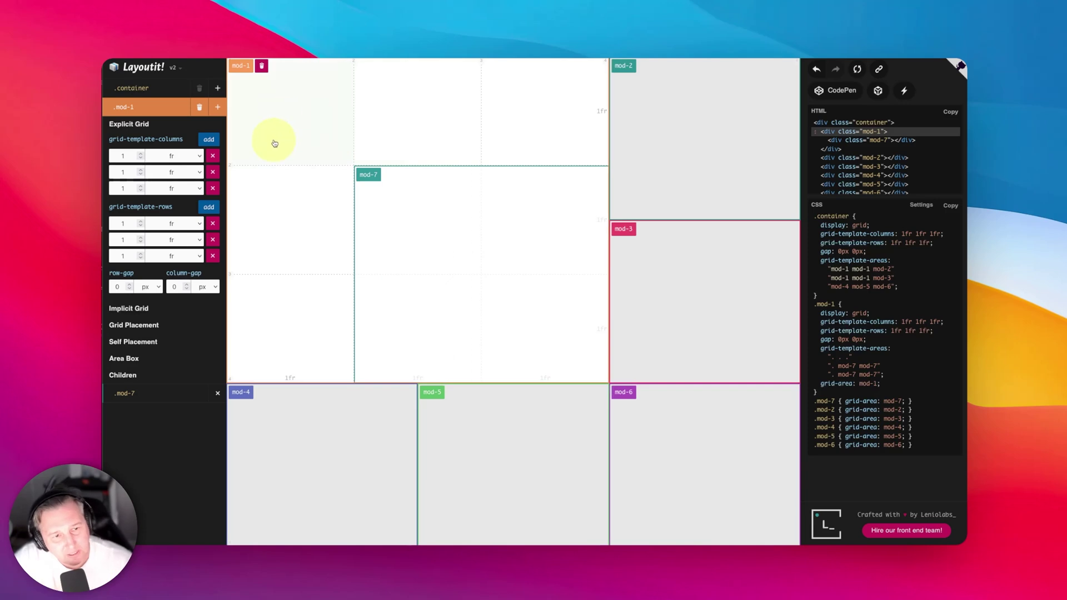
click(757, 319)
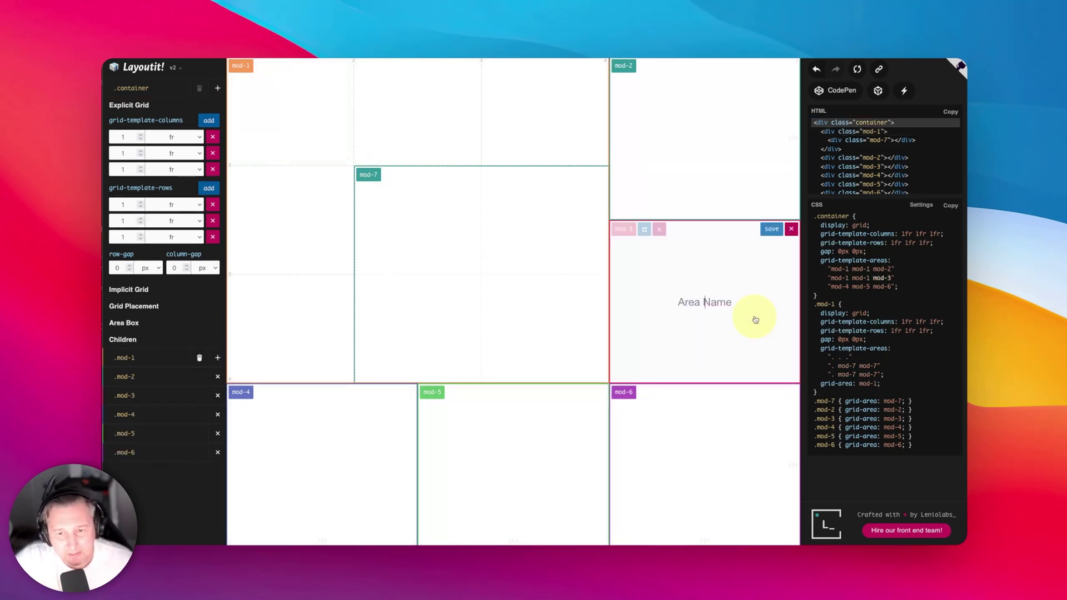
- Make mod-3 its own grid and add two columns, giving it five columns
click(645, 236)
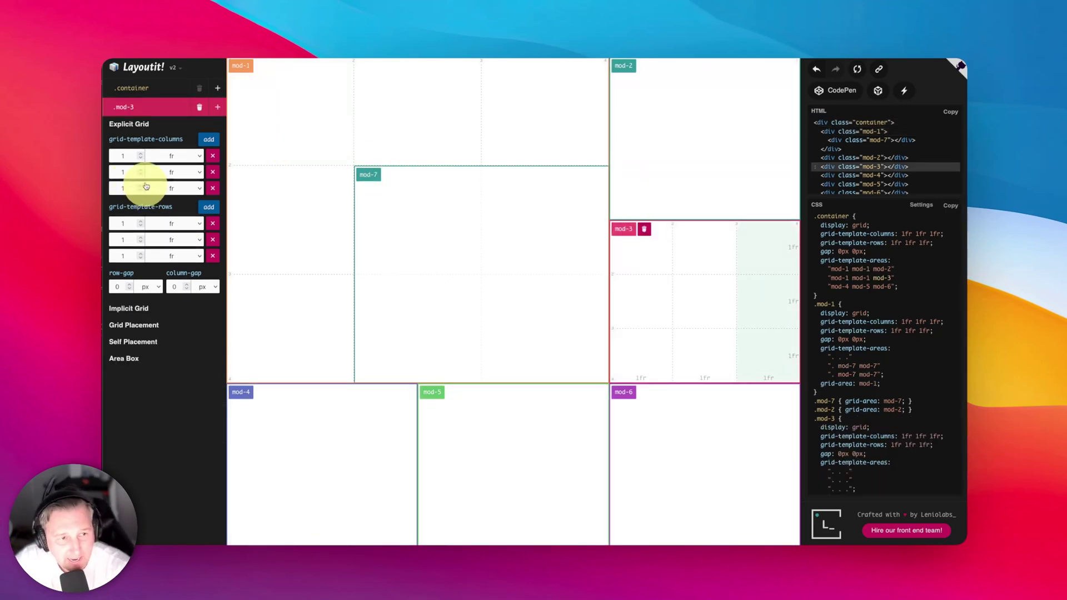
click(210, 142)
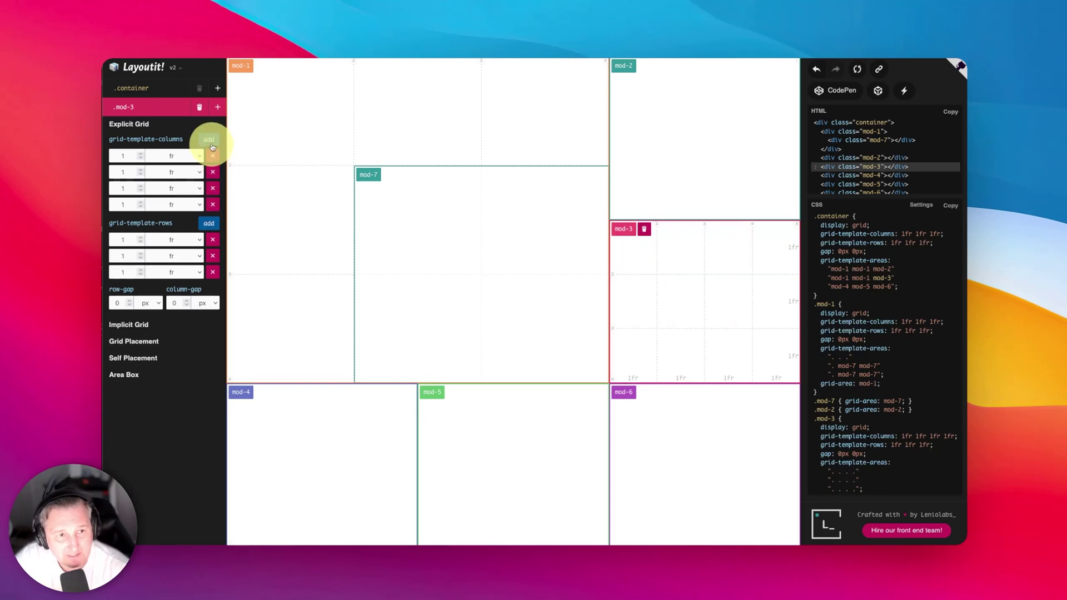
click(211, 146)
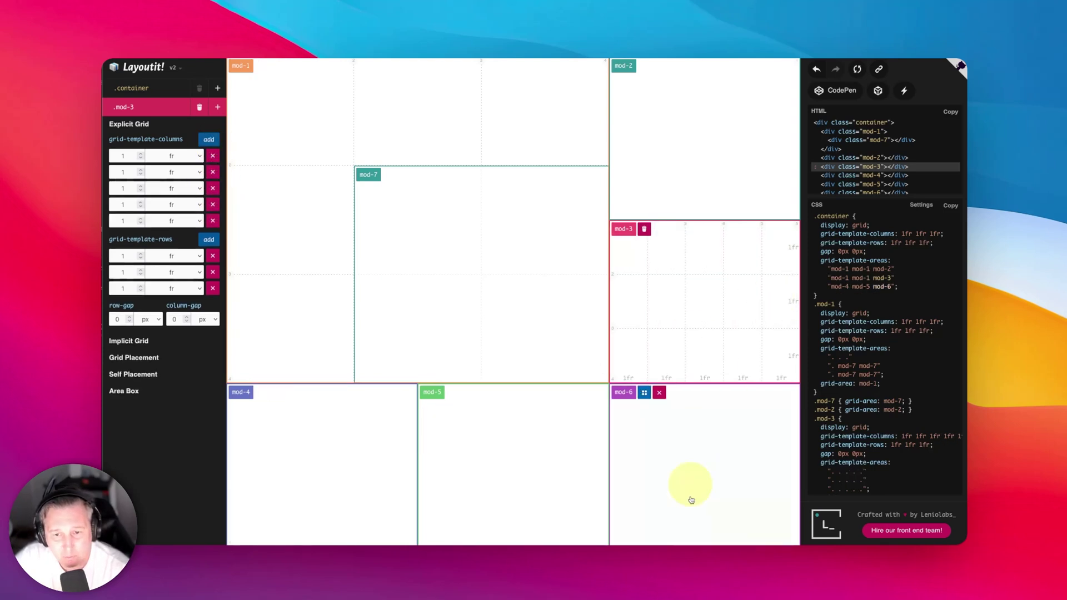
click(286, 417)
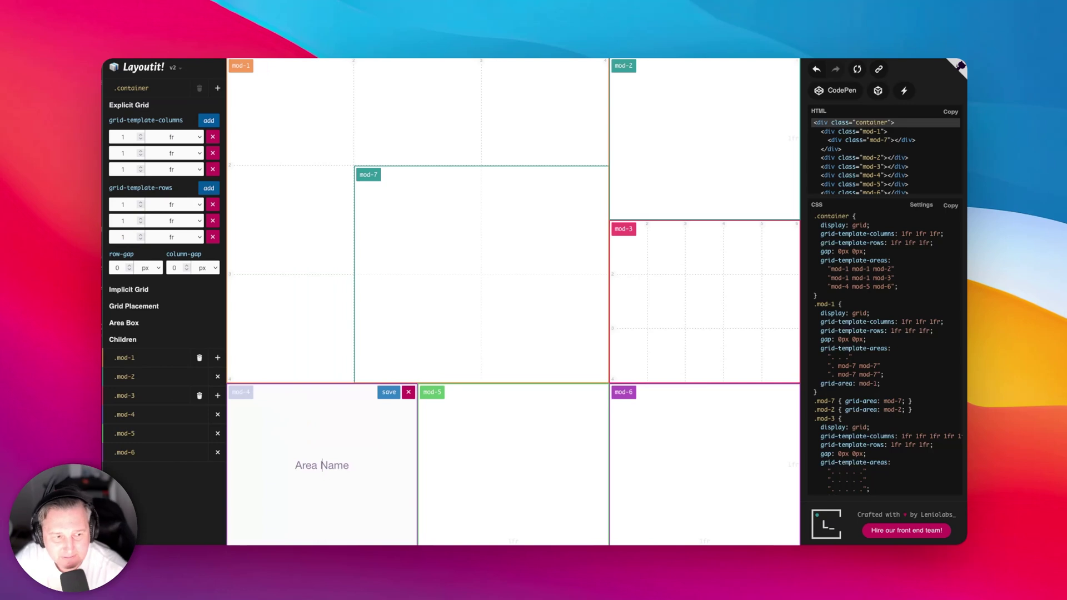